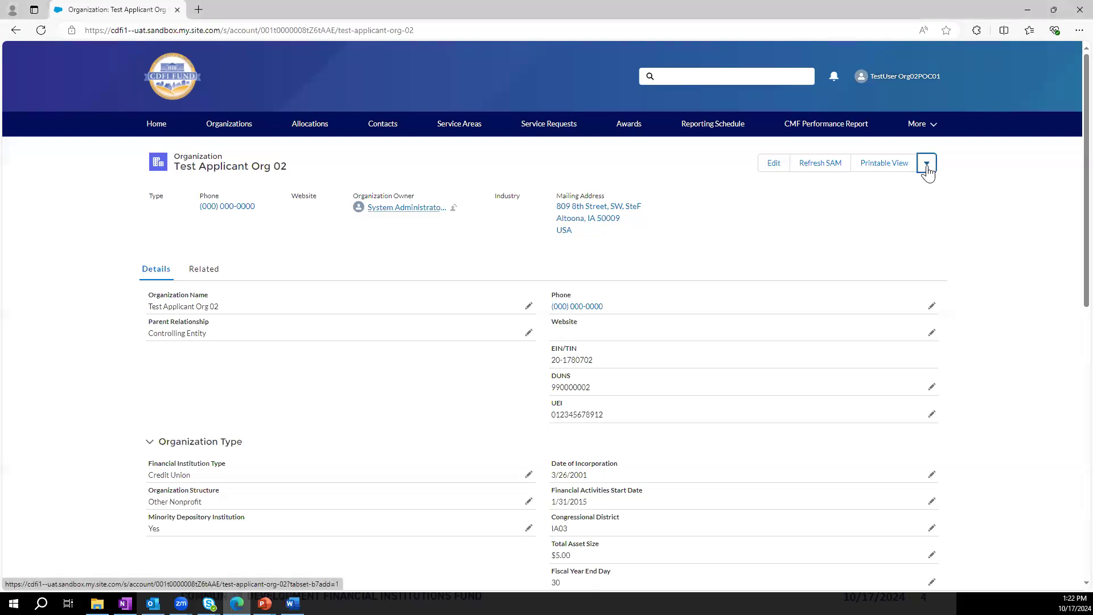
- Start a new org board record named TAOrg02_Advisory1_2024 with purpose CDFI Certification – collective review for another entity – Accountability self-provided
{"action": "left_click", "coordinate": [928, 165]}
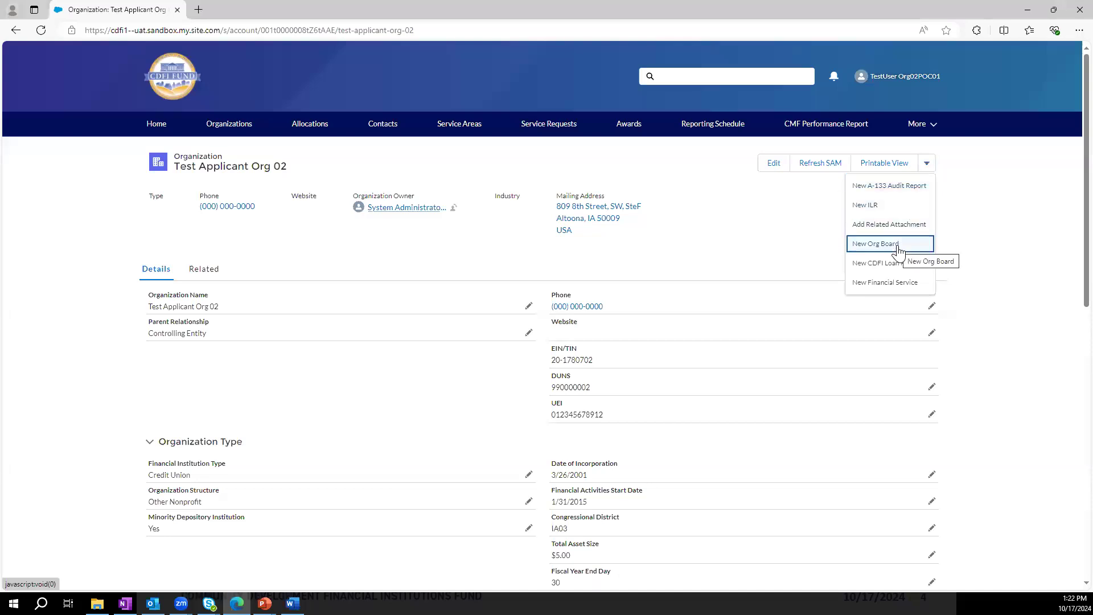
{"action": "left_click", "coordinate": [877, 244]}
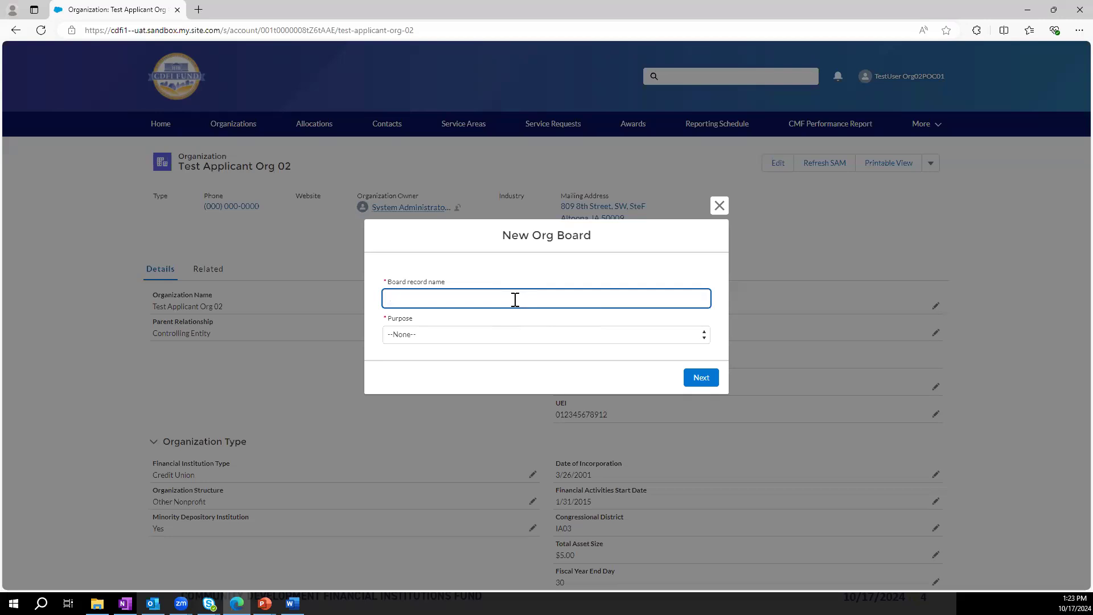
{"action": "type", "text": "TAOrg02_Advisory1_2024"}
{"action": "left_click", "coordinate": [627, 340]}
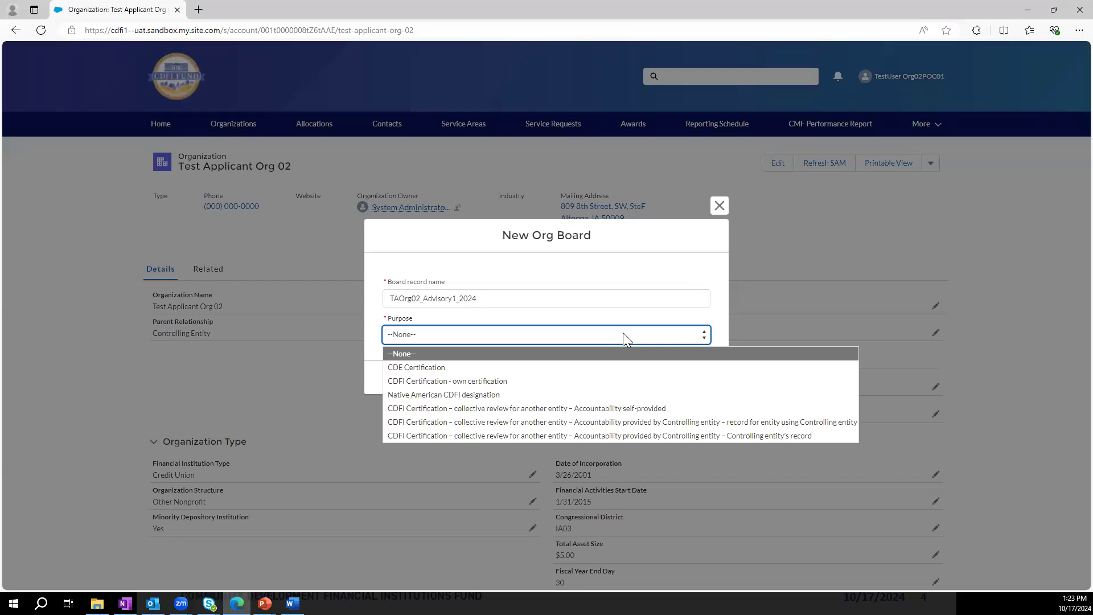
{"action": "left_click", "coordinate": [707, 409]}
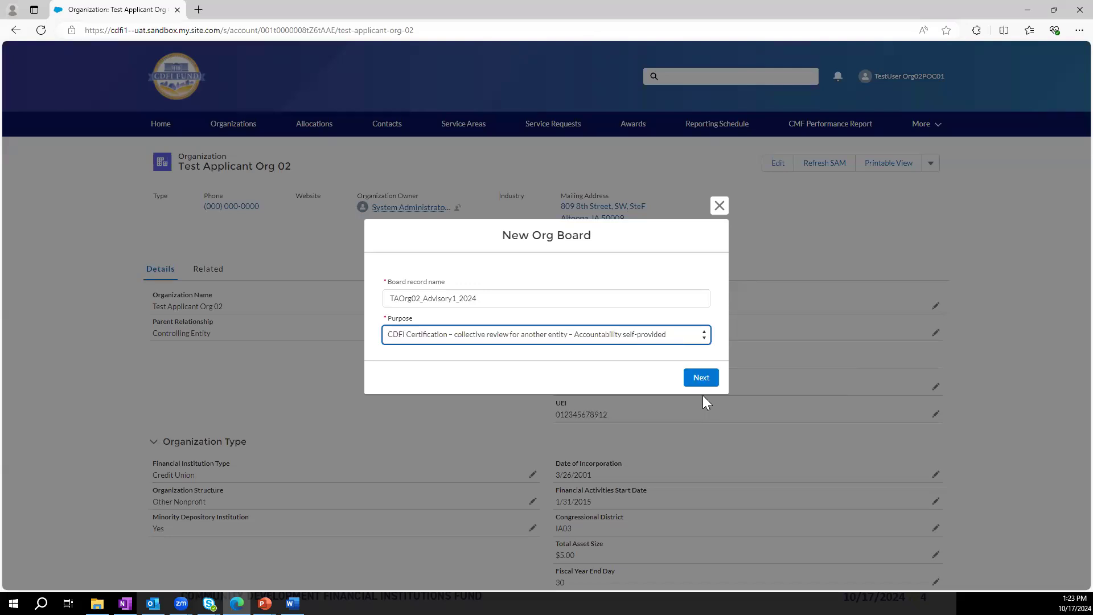
{"action": "left_click", "coordinate": [703, 378]}
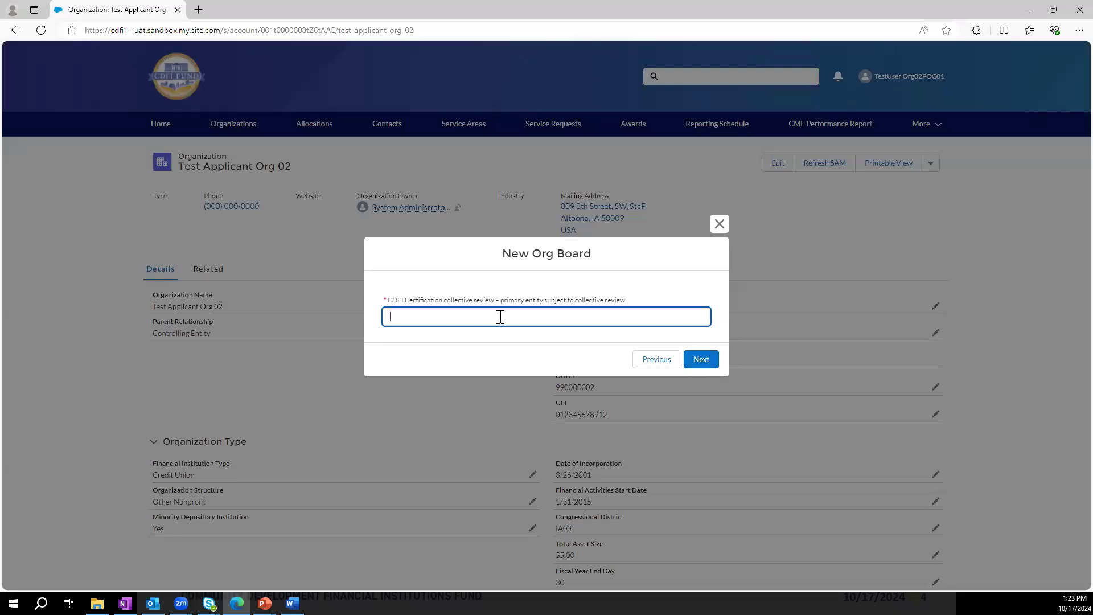
- Enter Test Applicant Org 02 as the primary entity subject to collective review and set Method of Accountability to Governing board and advisory board
{"action": "type", "text": "Test Applicant Org 02"}
{"action": "left_click", "coordinate": [695, 362]}
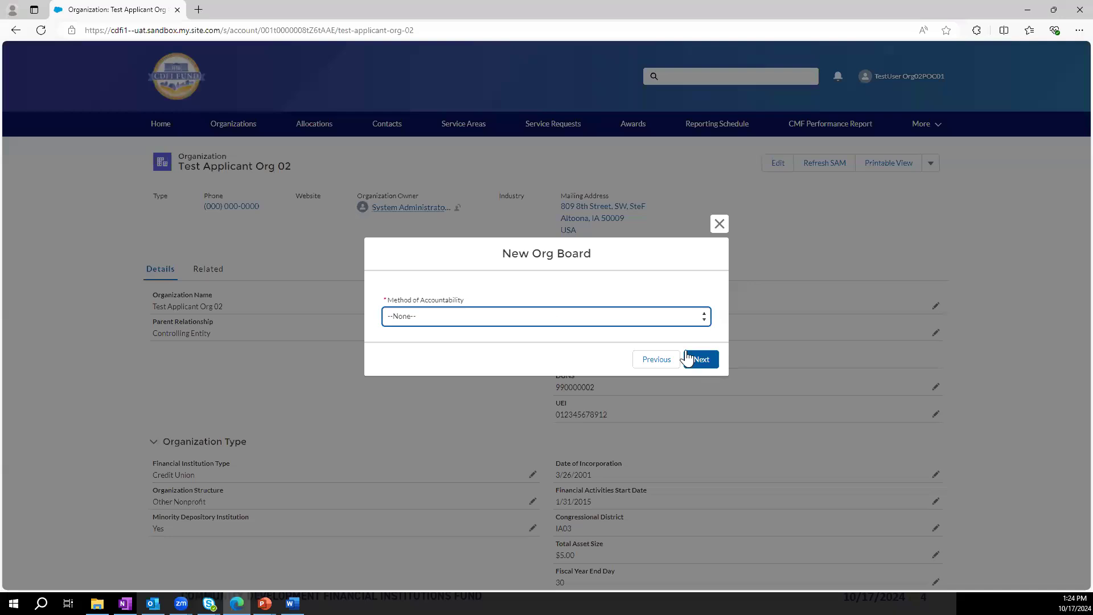
{"action": "left_click", "coordinate": [665, 328]}
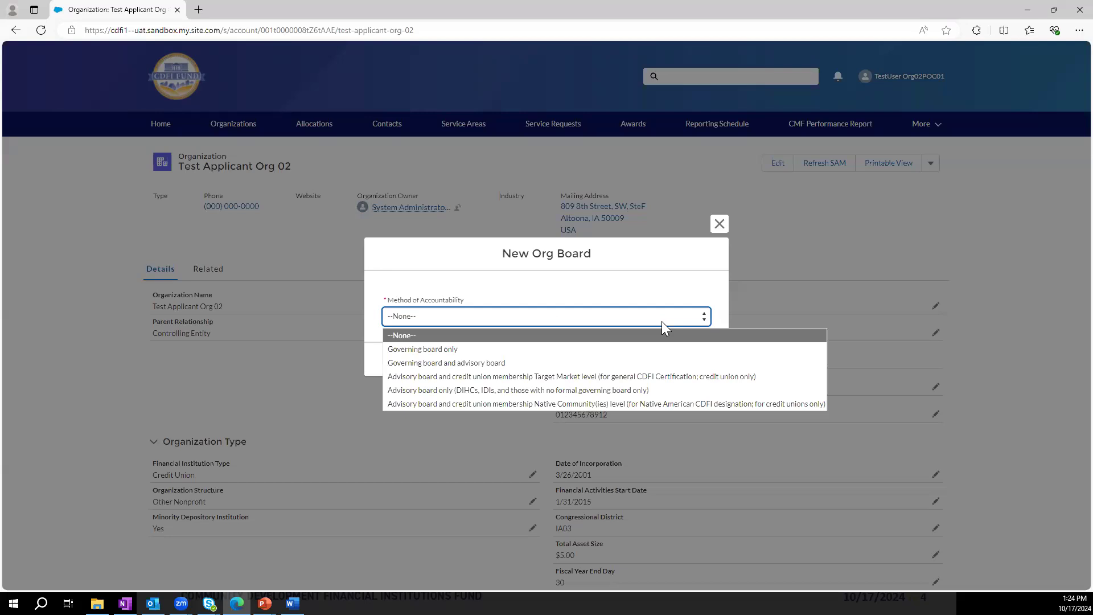
{"action": "left_click", "coordinate": [650, 362]}
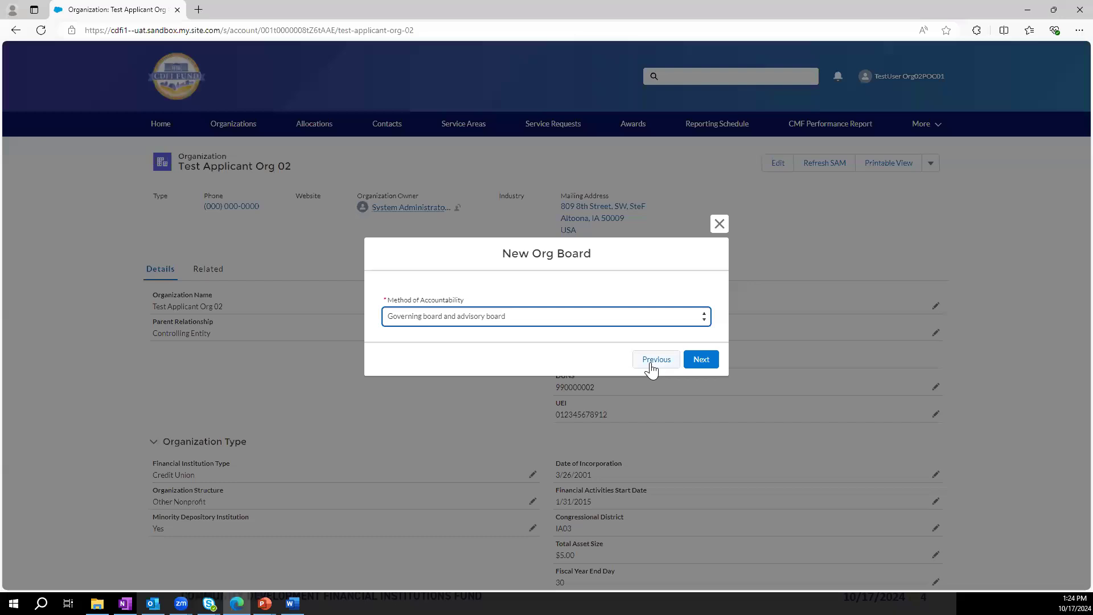
{"action": "left_click", "coordinate": [699, 364]}
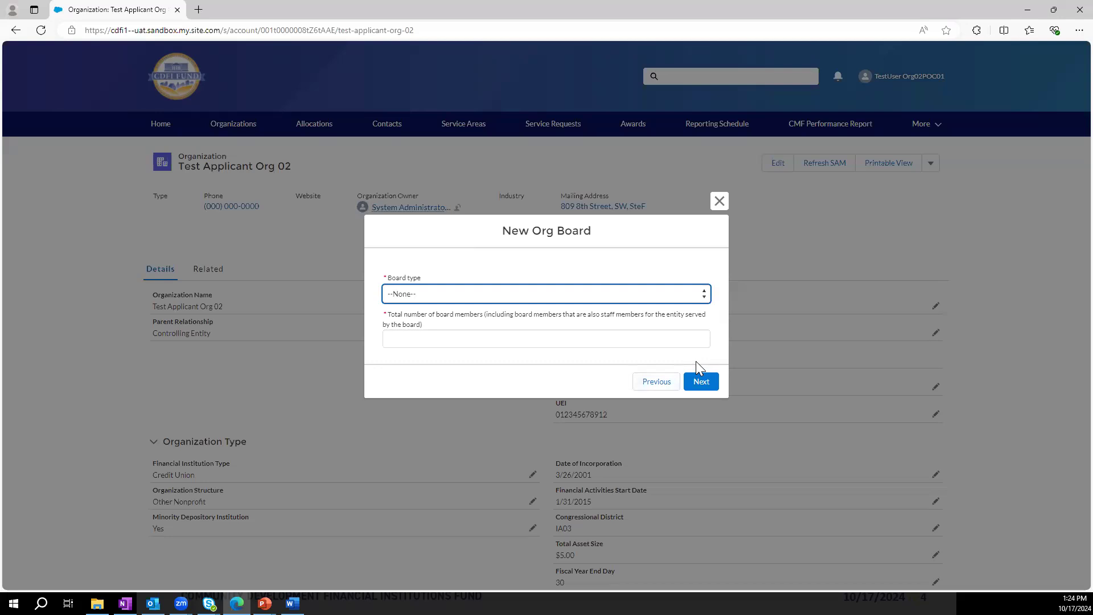
- Set the board type to Advisory board with a total of 5 board members
{"action": "left_click", "coordinate": [691, 297]}
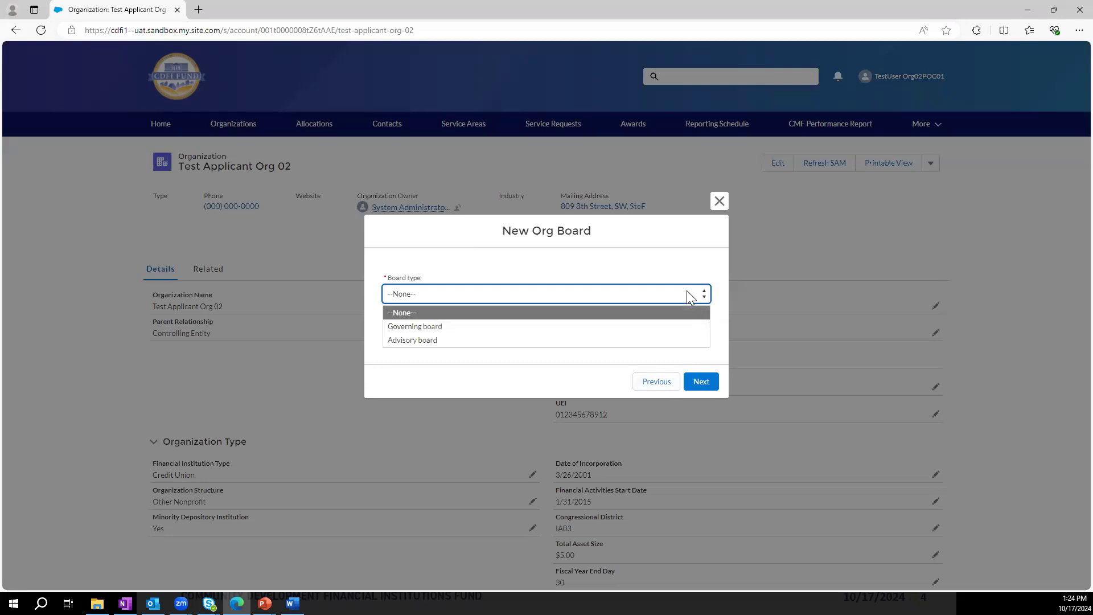
{"action": "left_click", "coordinate": [660, 338]}
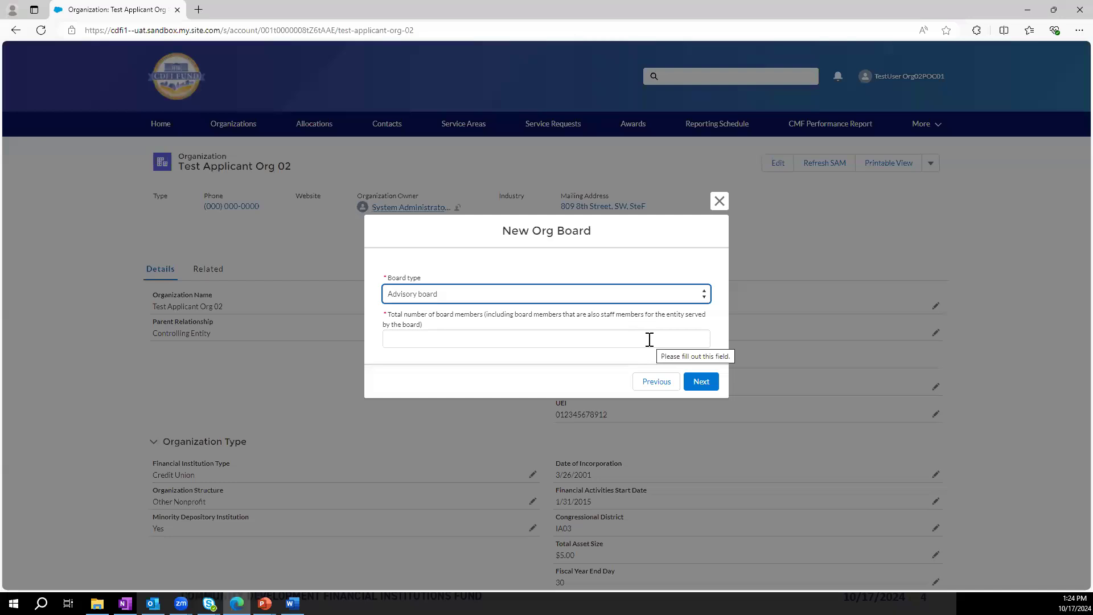
{"action": "left_click", "coordinate": [569, 332]}
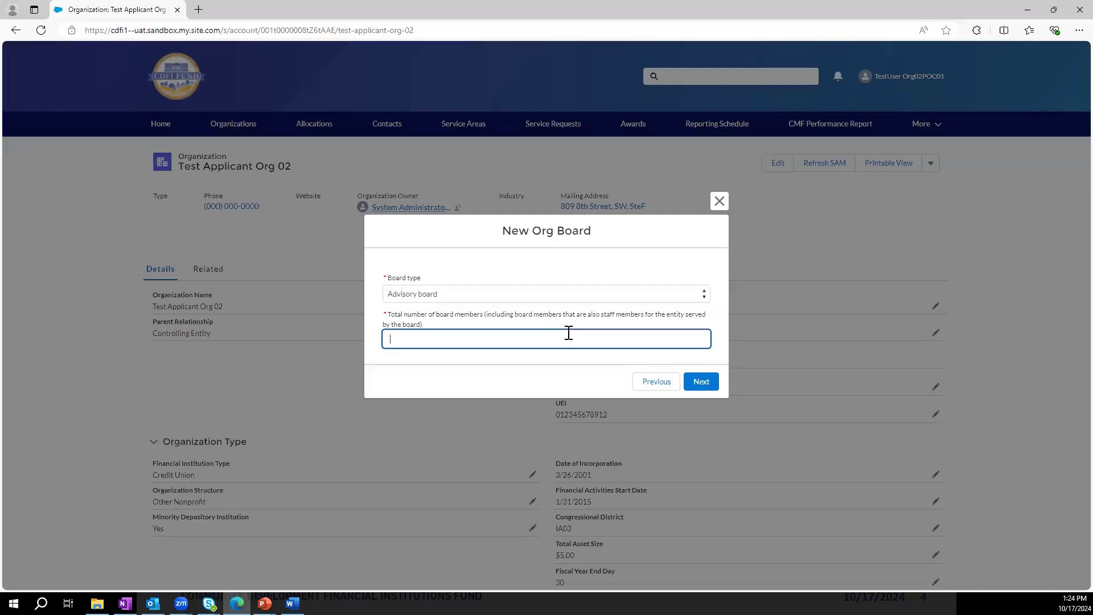
{"action": "type", "text": "5"}
{"action": "left_click", "coordinate": [706, 387]}
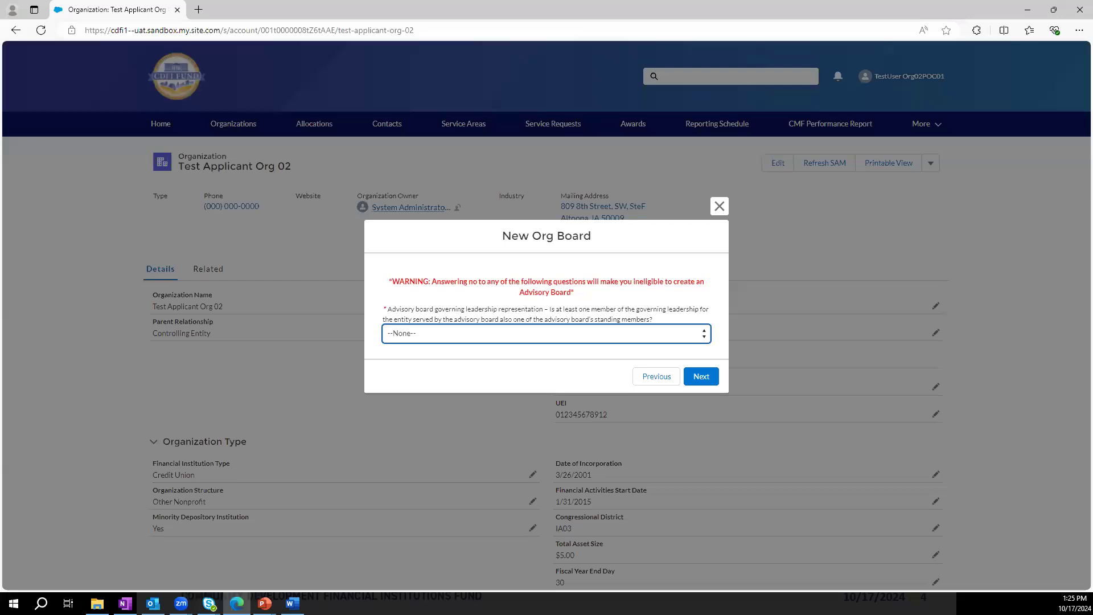
- Answer Yes to the advisory board questions on governing leadership representation, an approved policy, and the policy describing the board's role
{"action": "left_click", "coordinate": [695, 335]}
{"action": "left_click", "coordinate": [655, 366]}
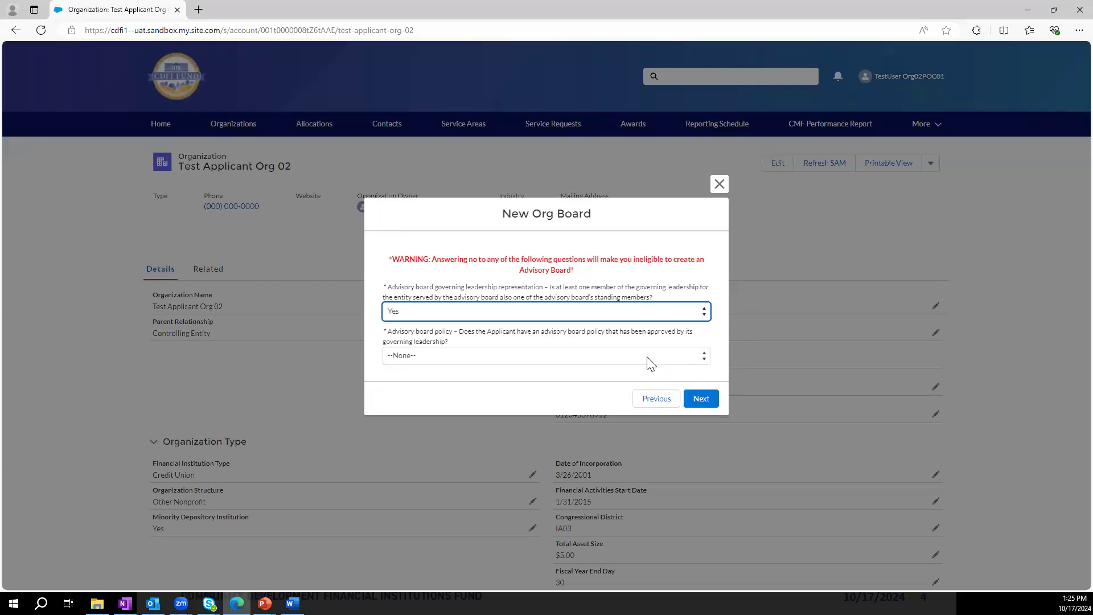
{"action": "left_click", "coordinate": [640, 358]}
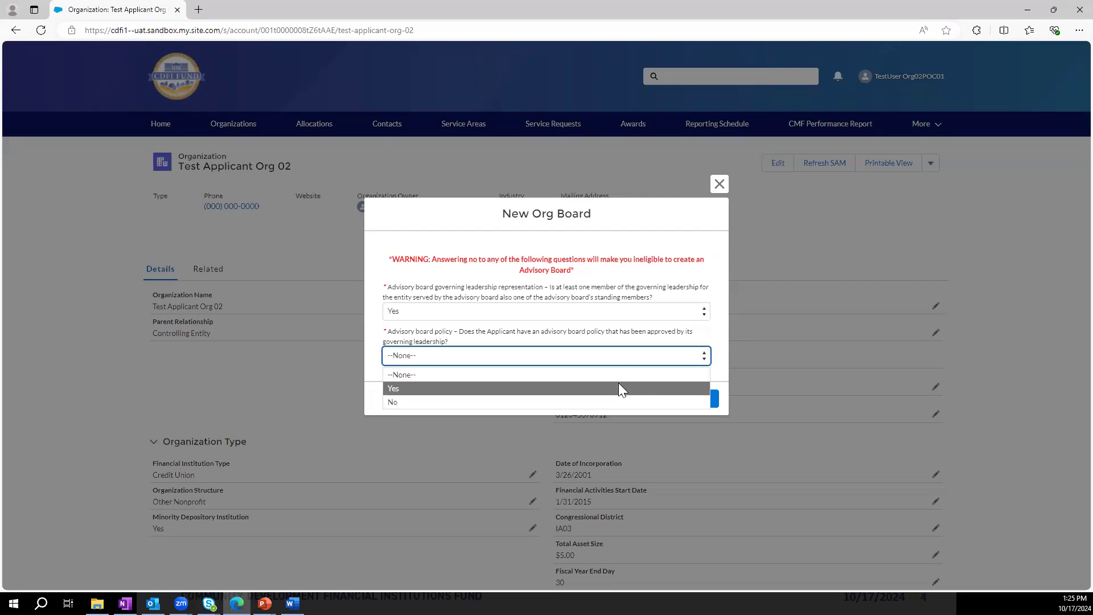
{"action": "left_click", "coordinate": [619, 384]}
{"action": "left_click", "coordinate": [616, 380]}
{"action": "left_click", "coordinate": [605, 403]}
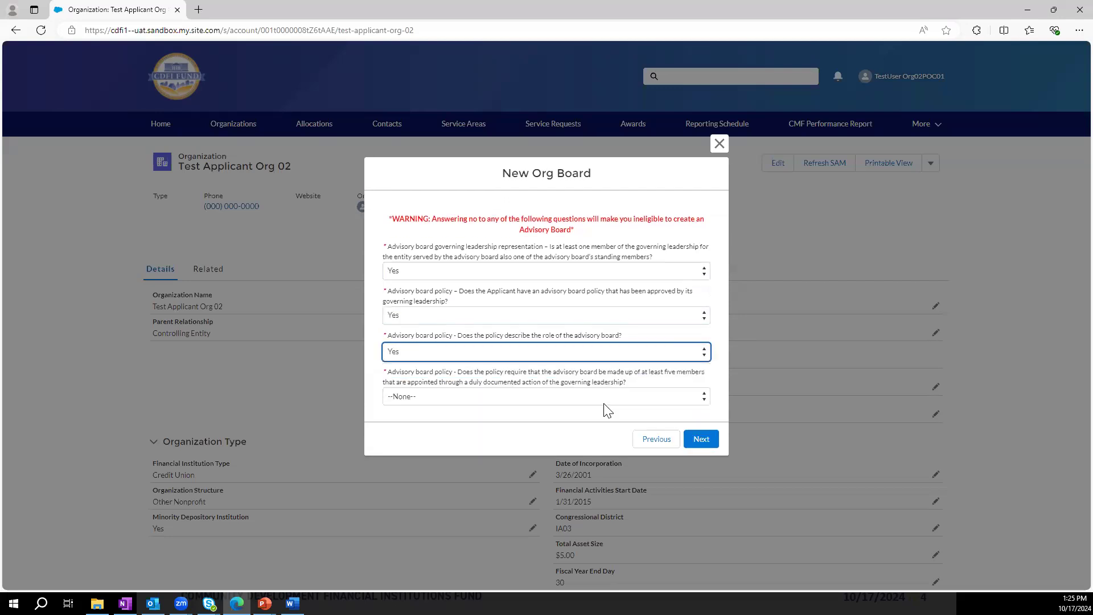
- Answer Yes to the remaining advisory board policy questions, from five appointed members through three meetings a year, and finish the board record
{"action": "left_click", "coordinate": [596, 402]}
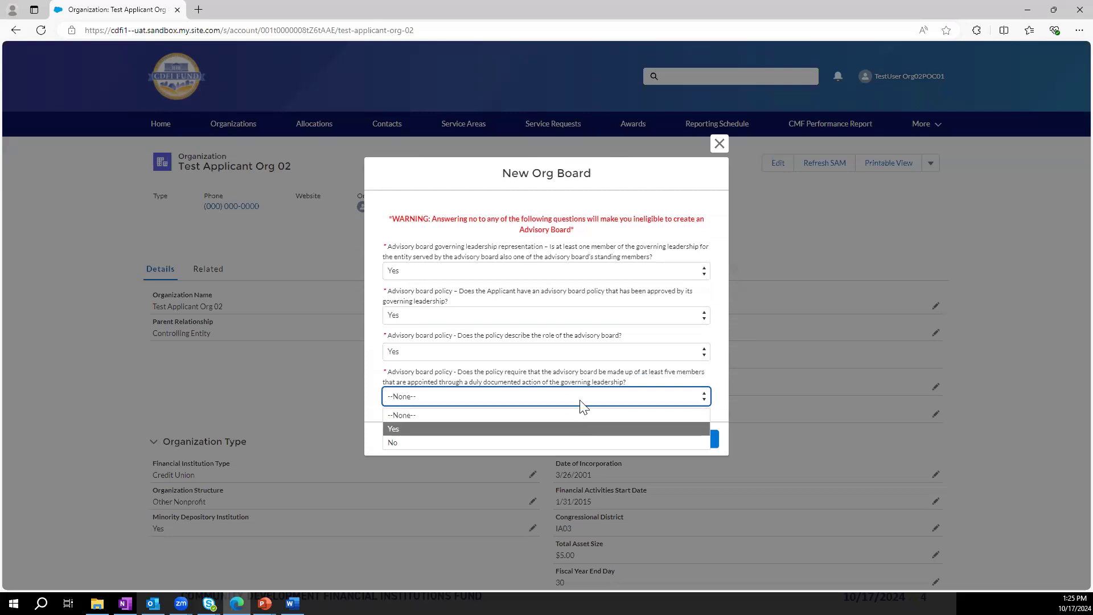
{"action": "left_click", "coordinate": [579, 426]}
{"action": "left_click", "coordinate": [572, 422]}
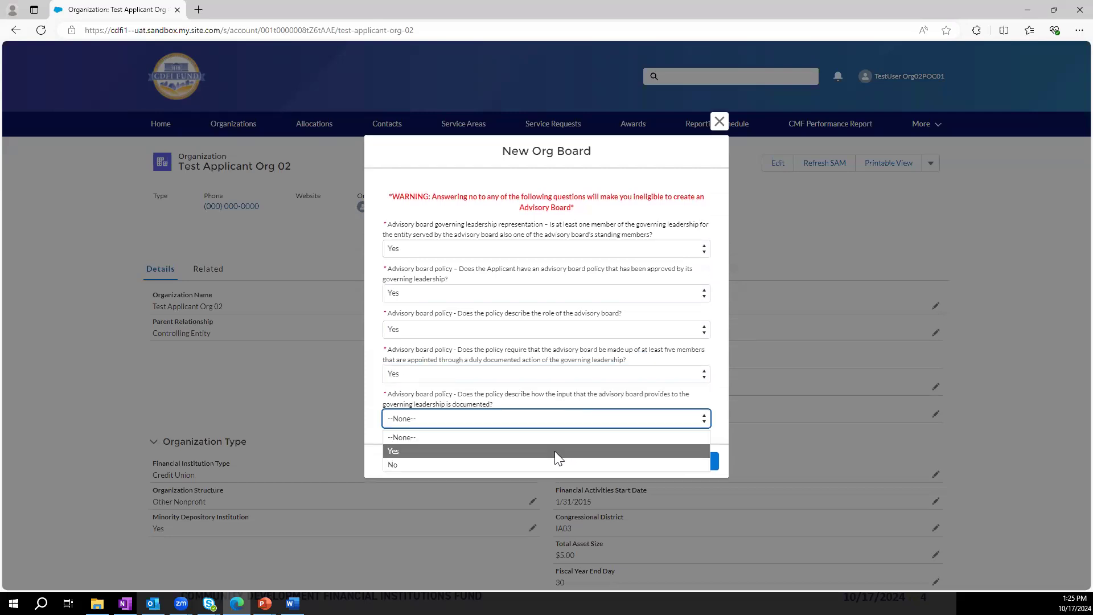
{"action": "left_click", "coordinate": [554, 451]}
{"action": "left_click", "coordinate": [556, 450]}
{"action": "left_click", "coordinate": [547, 478]}
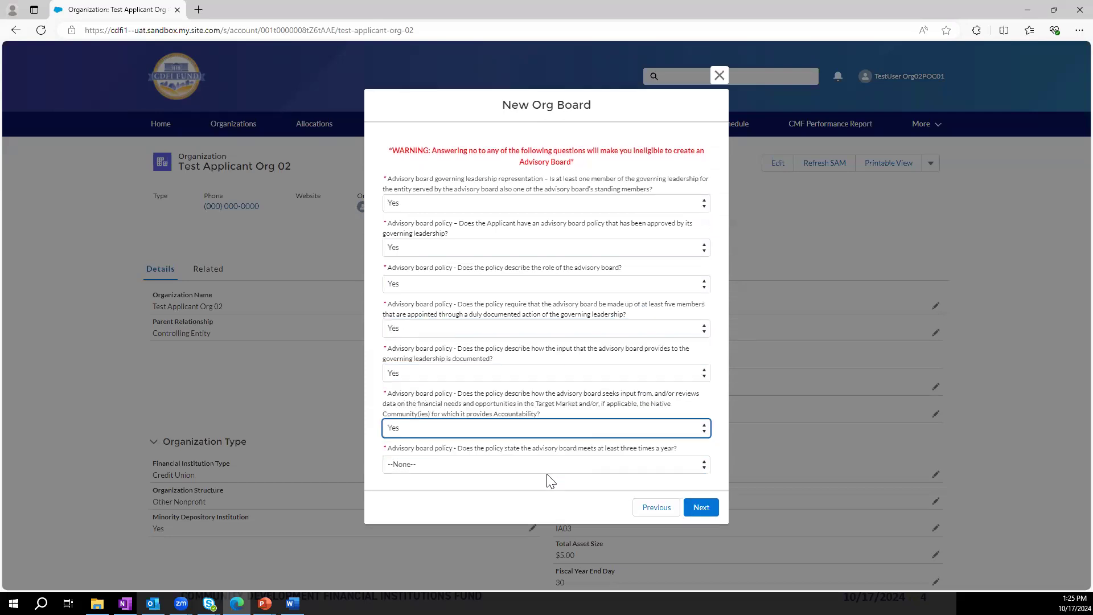
{"action": "left_click", "coordinate": [550, 466]}
{"action": "left_click", "coordinate": [536, 501]}
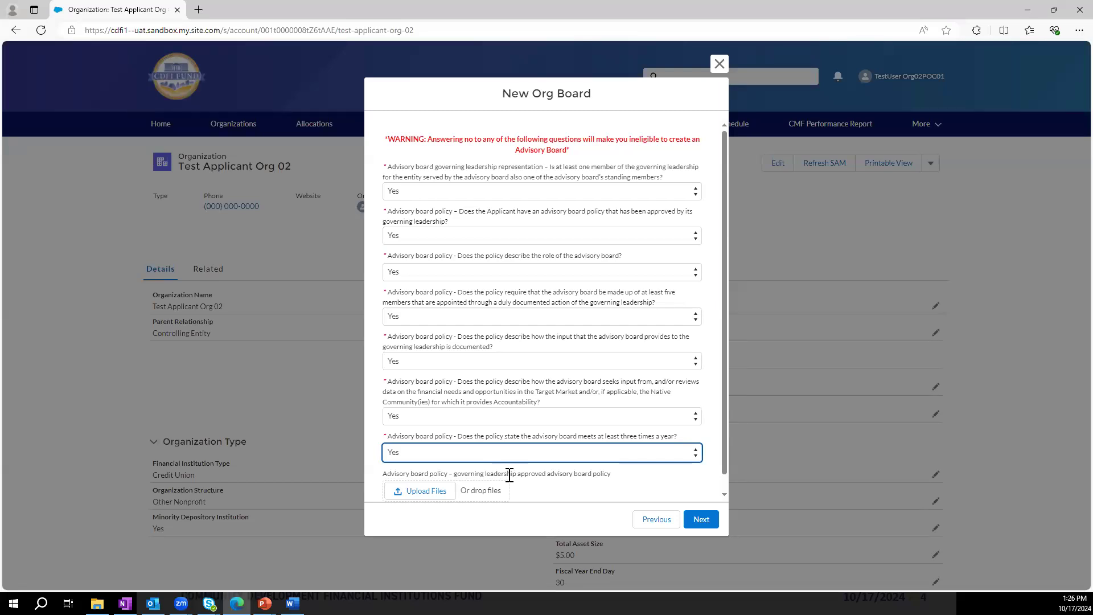
{"action": "left_click", "coordinate": [702, 520]}
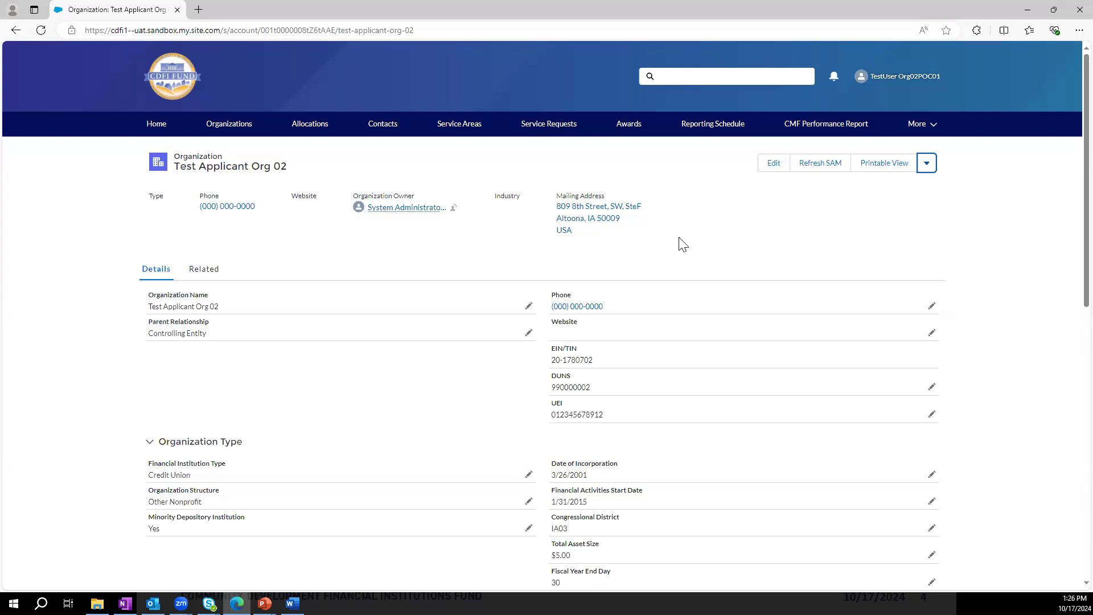
- Start another org board record named TAOrg02_Governing1_2024 with purpose CDFI Certification – collective review for another entity – Accountability self-provided
{"action": "left_click", "coordinate": [926, 165]}
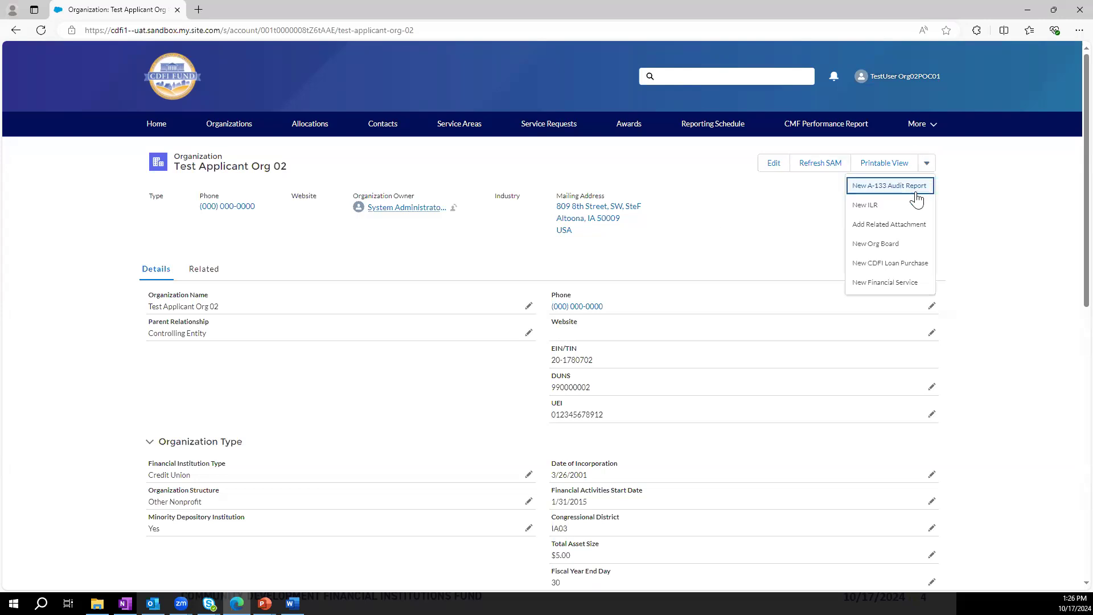
{"action": "left_click", "coordinate": [897, 245]}
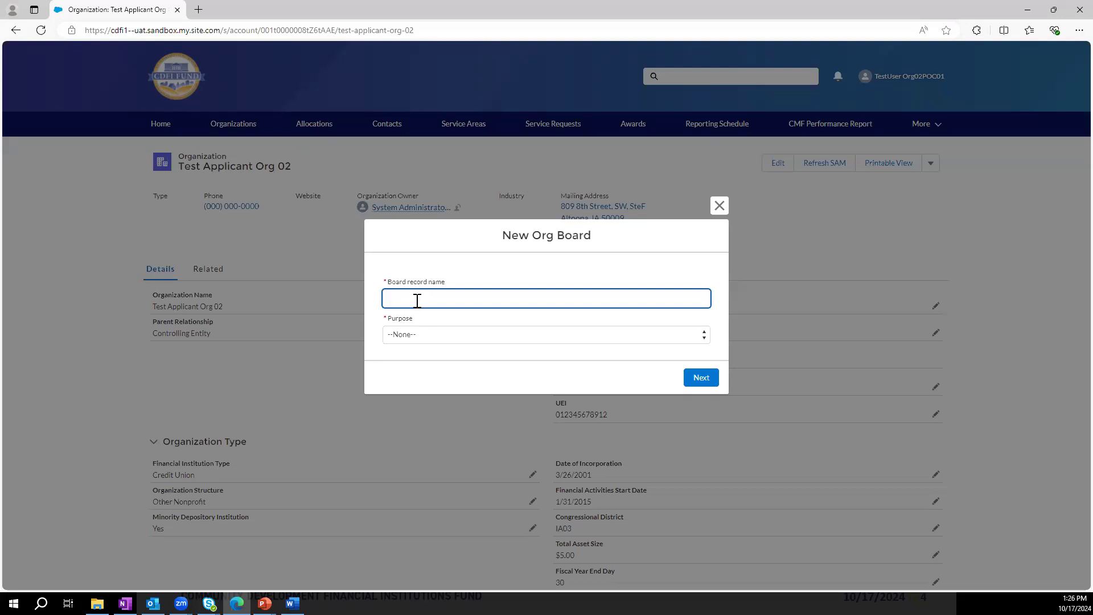
{"action": "type", "text": "AOrg02_Governing1_2024"}
{"action": "left_click", "coordinate": [691, 336]}
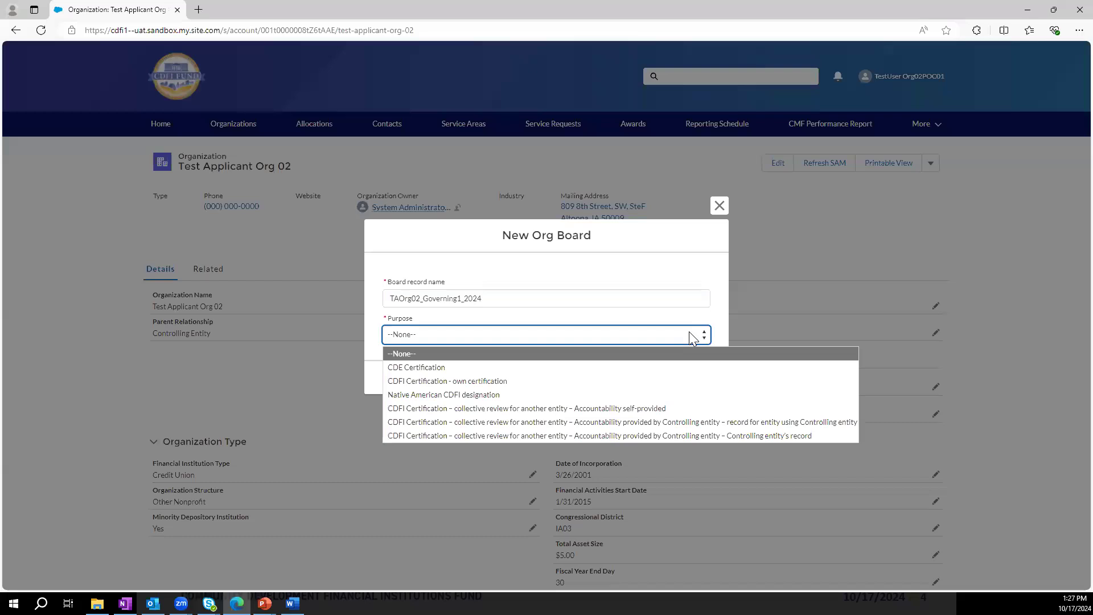
{"action": "left_click", "coordinate": [690, 409]}
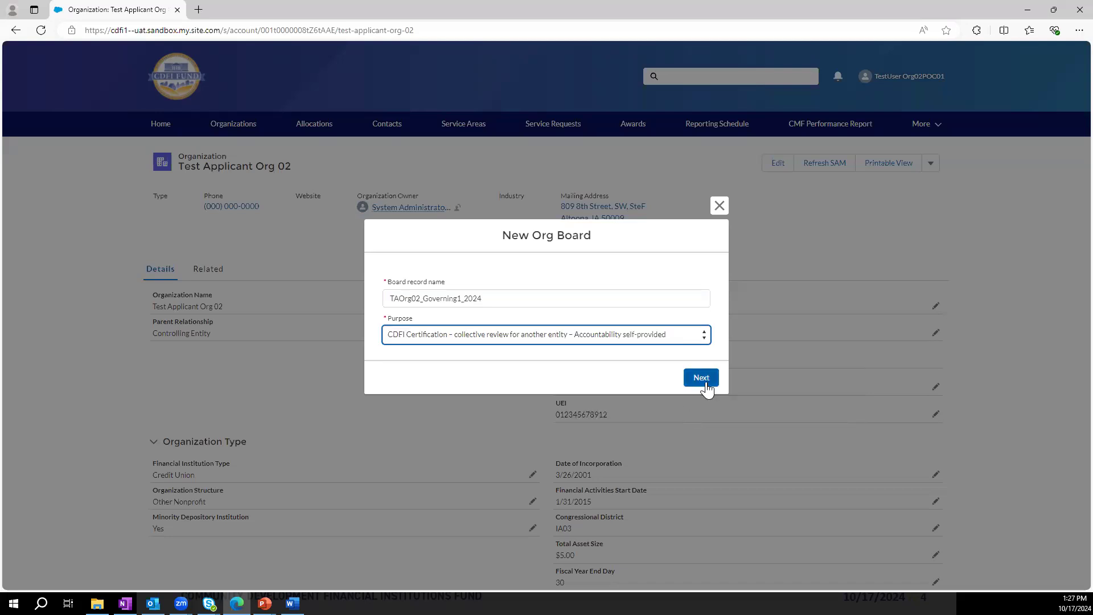
{"action": "left_click", "coordinate": [705, 384]}
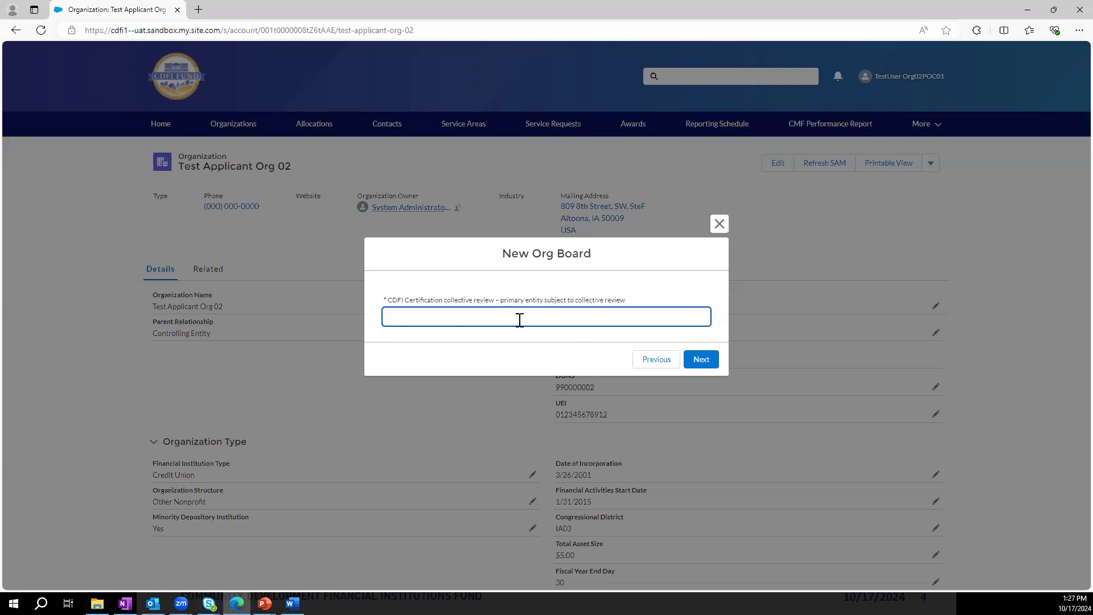
- For the governing board record, enter Test Applicant Org 02 as primary entity and choose Governing board and advisory board as accountability method
{"action": "type", "text": "est Aplplicant Org 02"}
{"action": "left_click", "coordinate": [700, 359]}
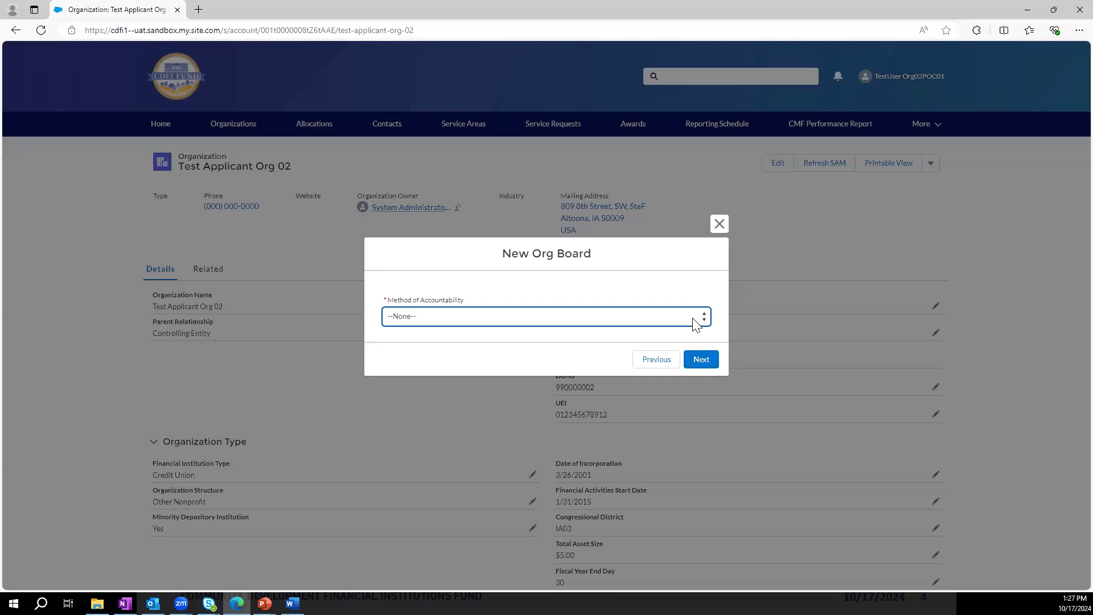
{"action": "left_click", "coordinate": [696, 325]}
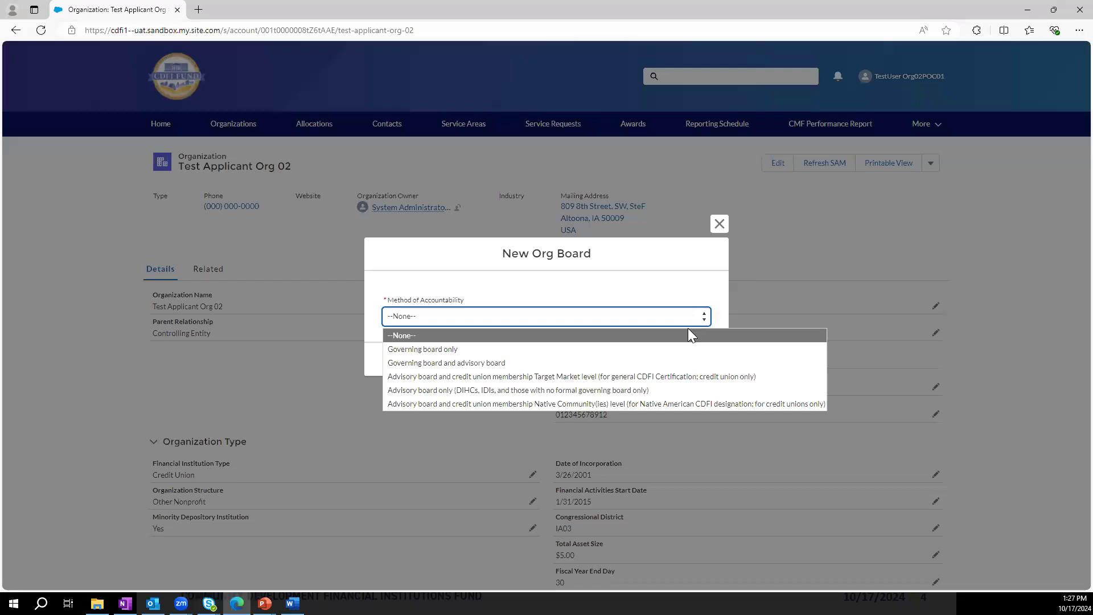
{"action": "left_click", "coordinate": [681, 363]}
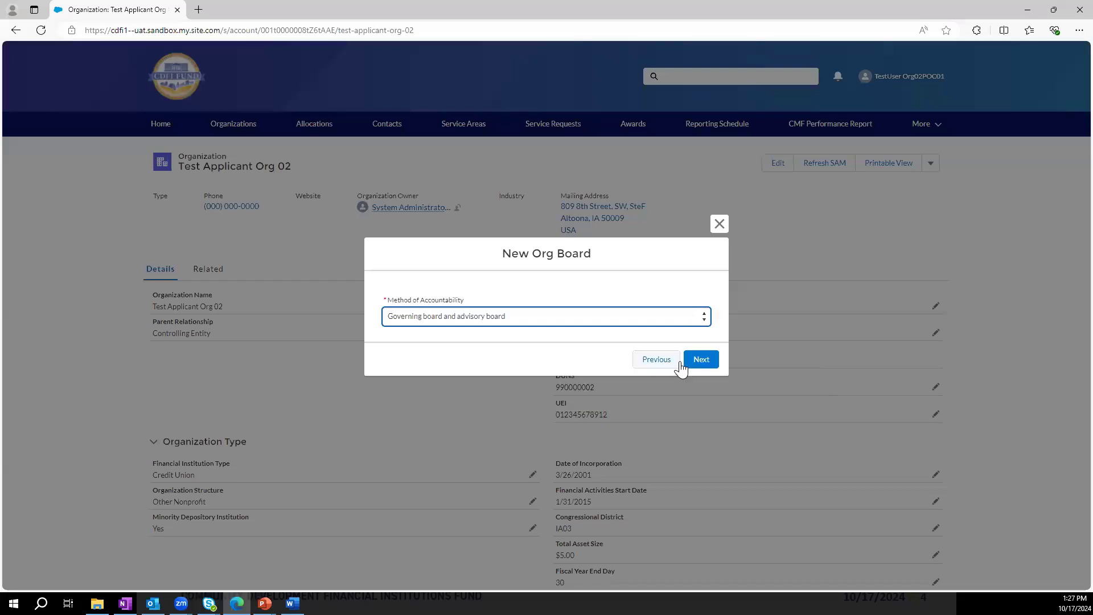
{"action": "left_click", "coordinate": [700, 361]}
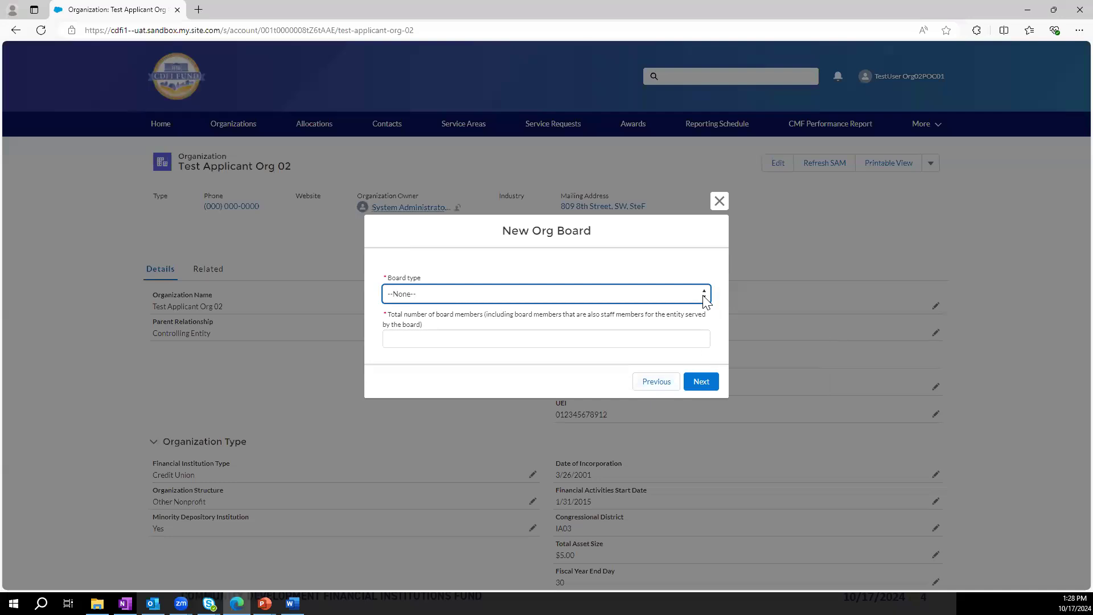
- Set the board type to Governing board with a total of 4 board members and finish the record
{"action": "left_click", "coordinate": [704, 297]}
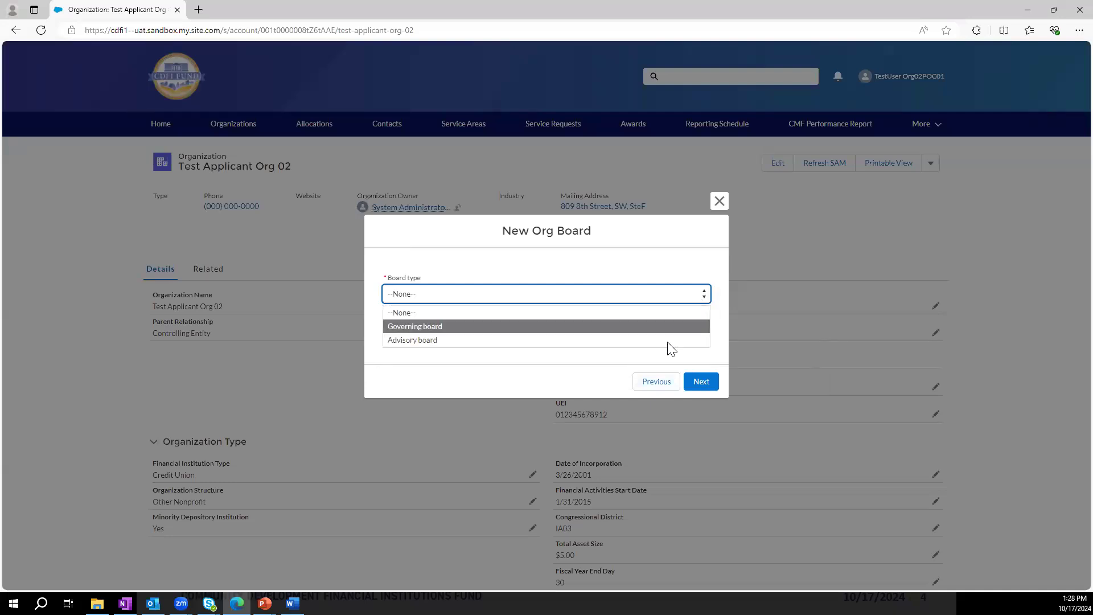
{"action": "left_click", "coordinate": [667, 327]}
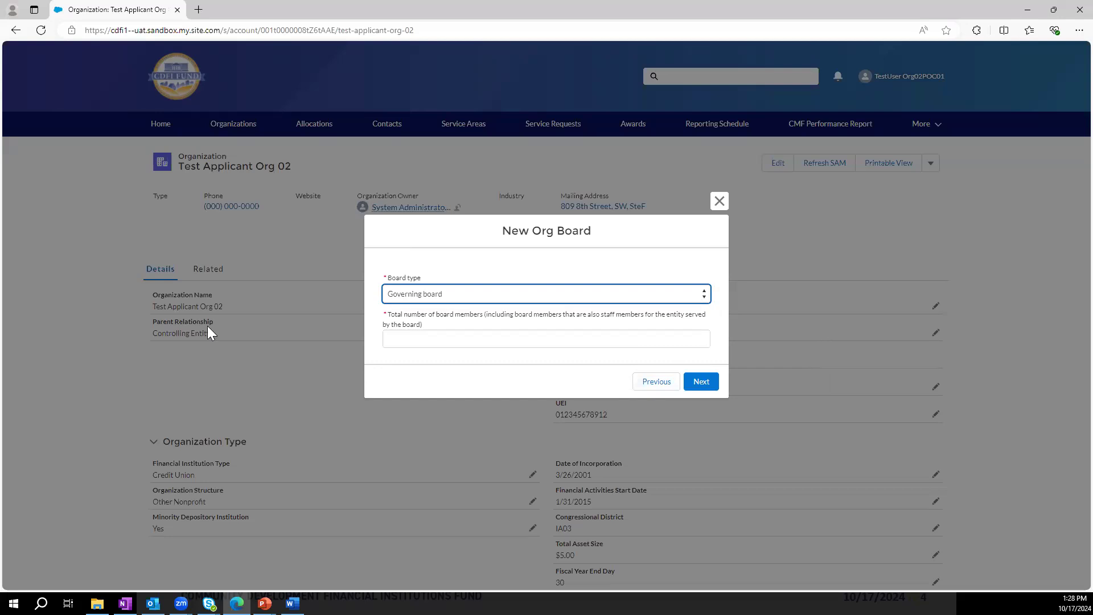
{"action": "left_click", "coordinate": [430, 340]}
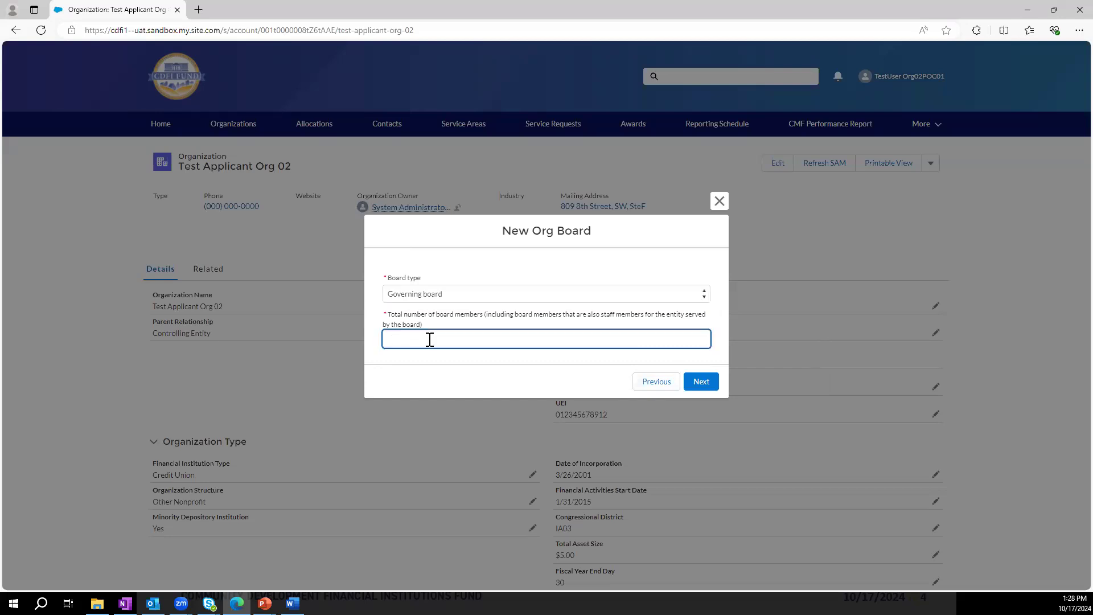
{"action": "type", "text": "4"}
{"action": "left_click", "coordinate": [706, 381]}
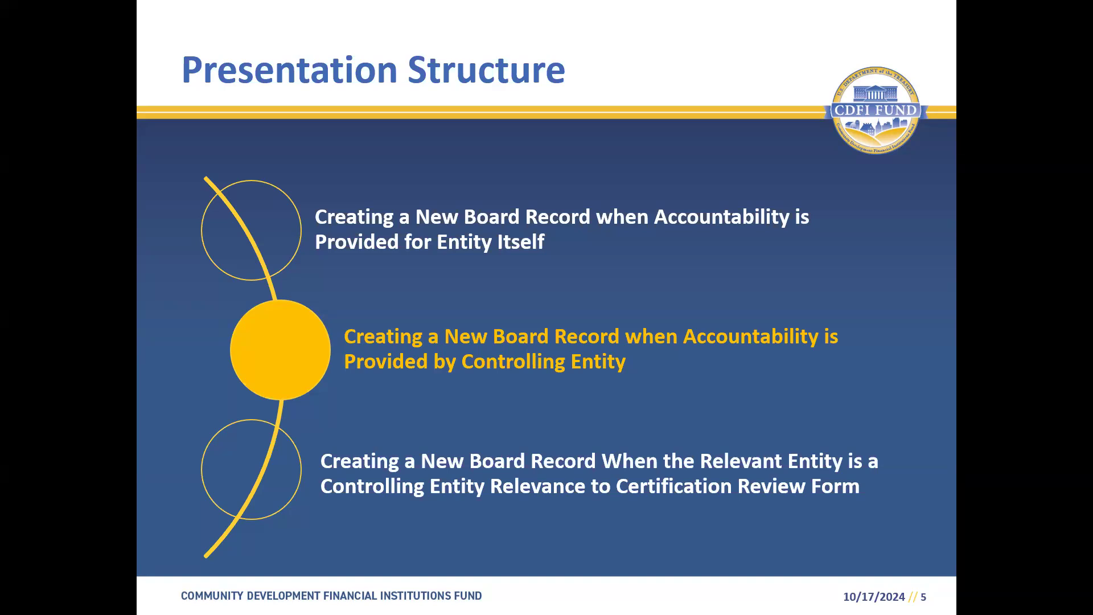
{"action": "key", "text": "alt+Tab"}
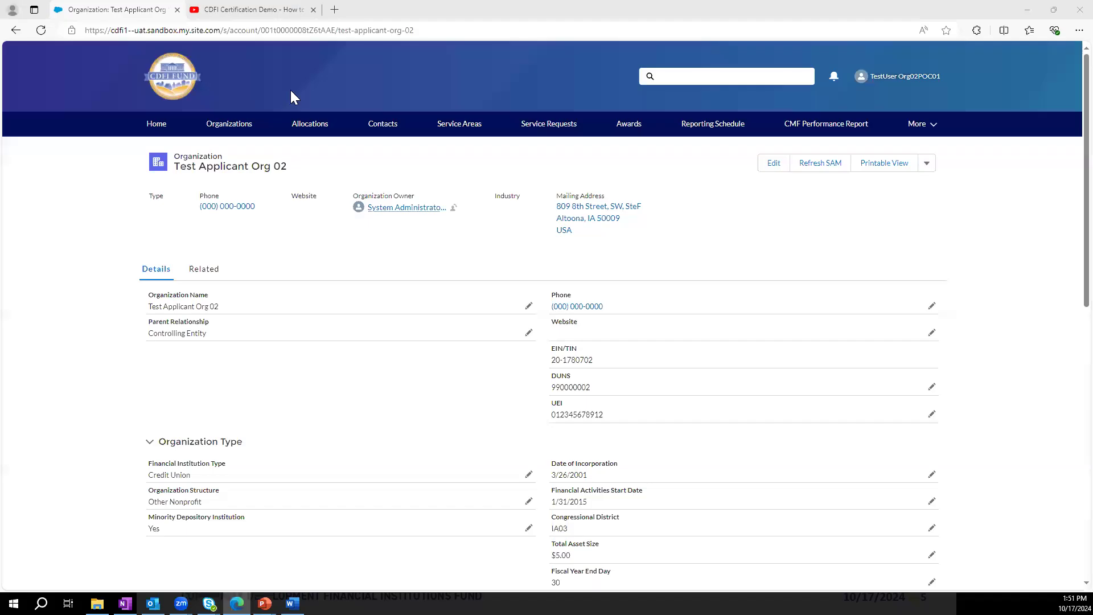
- Start an org board record named TAOrg02_Board2_2024 with purpose CDFI Certification – collective review for another entity – Accountability provided by Controlling entity – record for entity using Controlling entity
{"action": "left_click", "coordinate": [928, 164]}
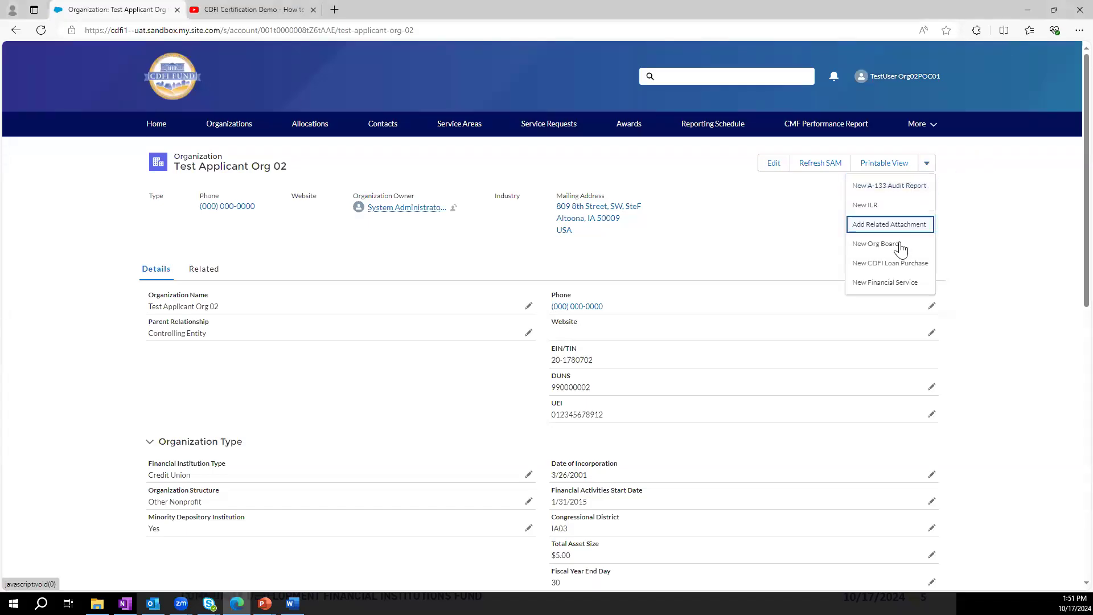
{"action": "left_click", "coordinate": [877, 244]}
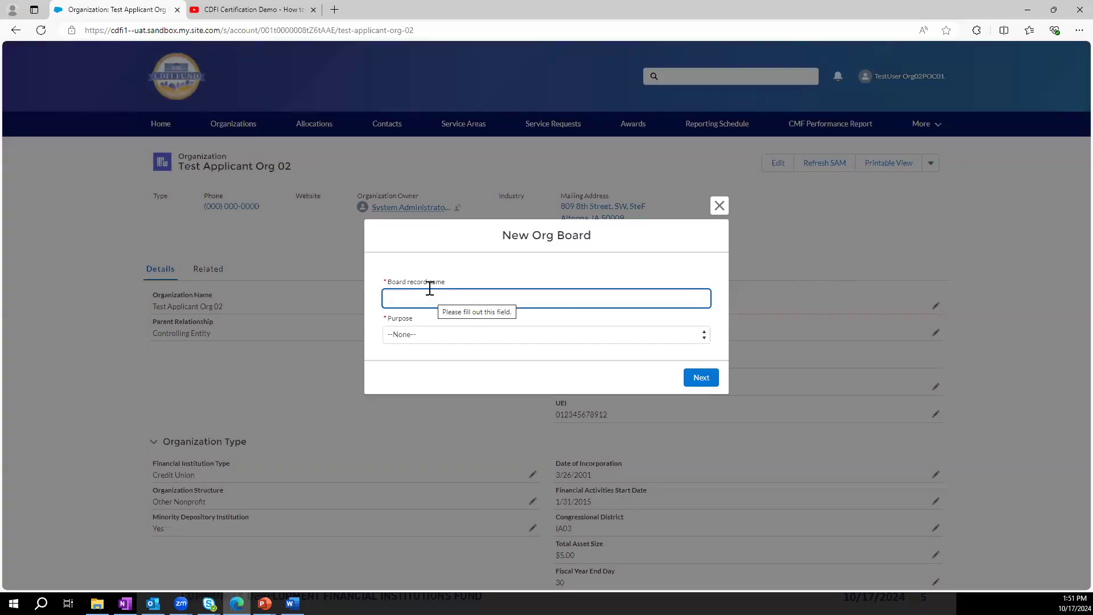
{"action": "type", "text": "ta"}
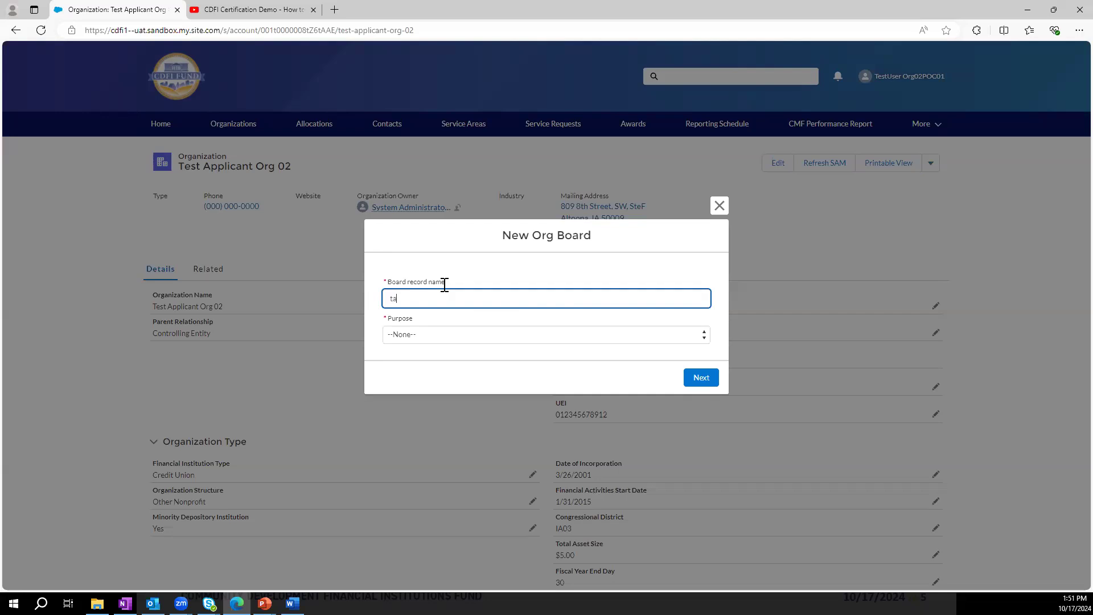
{"action": "type", "text": "TAOrg02_Board2_2024"}
{"action": "left_click", "coordinate": [603, 341]}
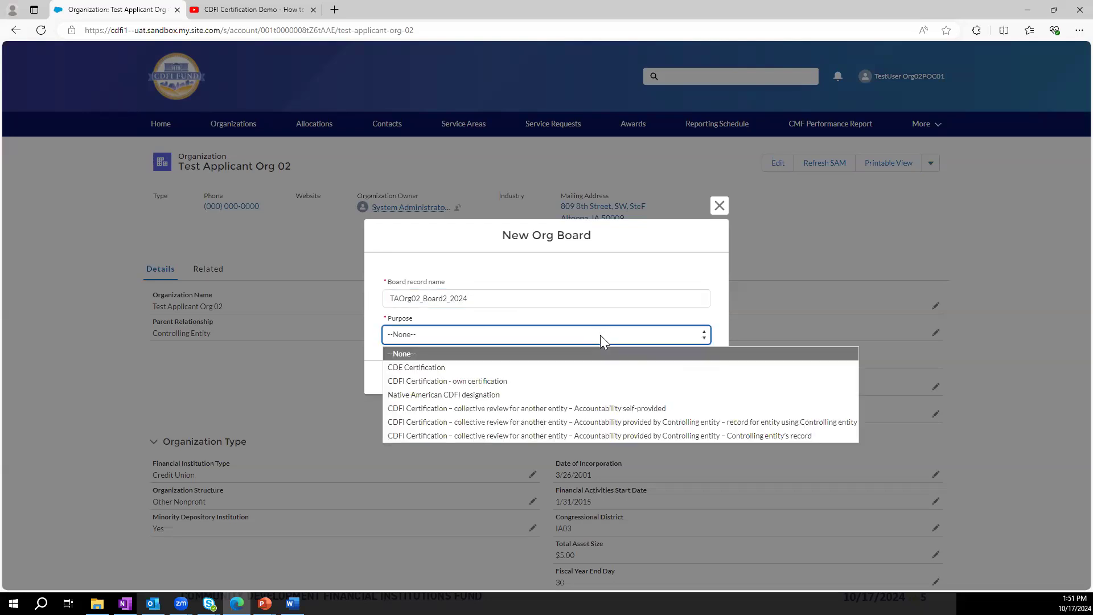
{"action": "left_click", "coordinate": [754, 422]}
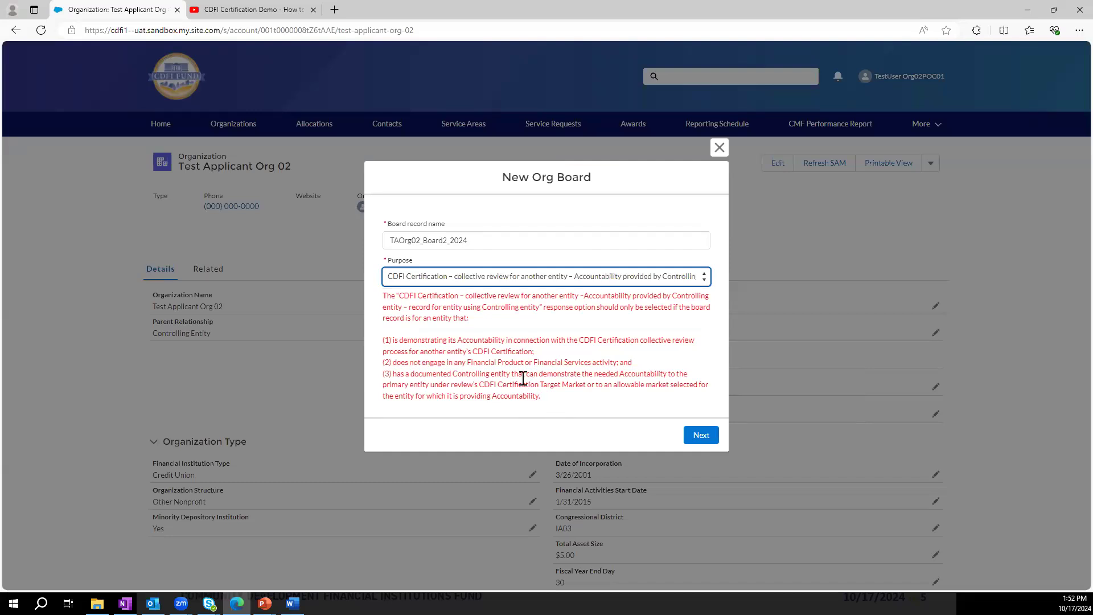
{"action": "left_click", "coordinate": [704, 437]}
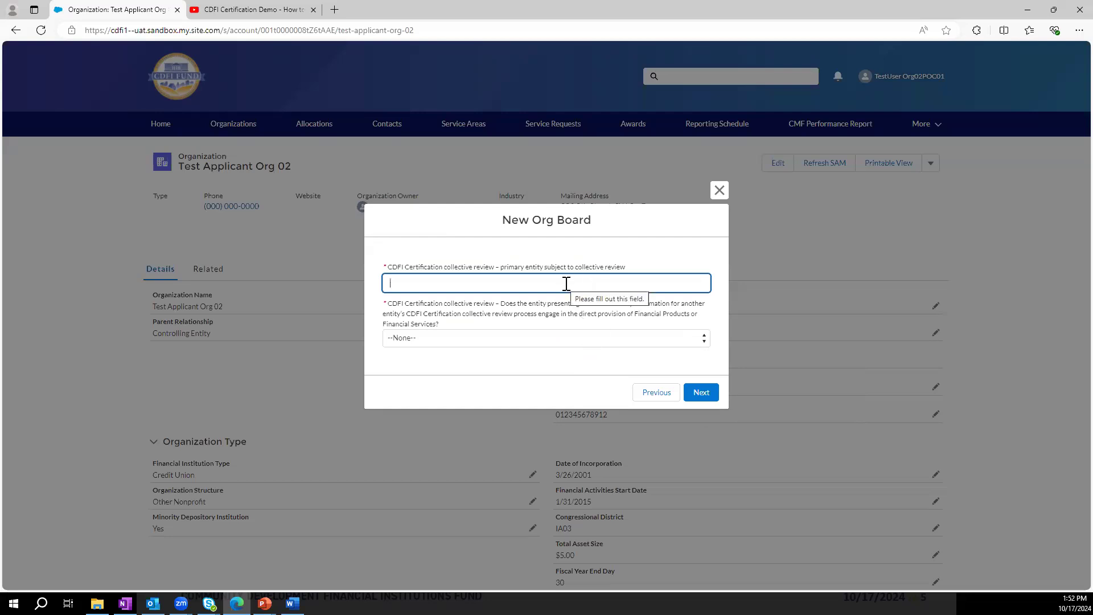
- Enter Test Applicant Org 02 as primary entity, answer No on direct provision of financial products or services, and choose Test Applicant Org 02 as Controlling entity
{"action": "type", "text": "Test Applicant Org 02"}
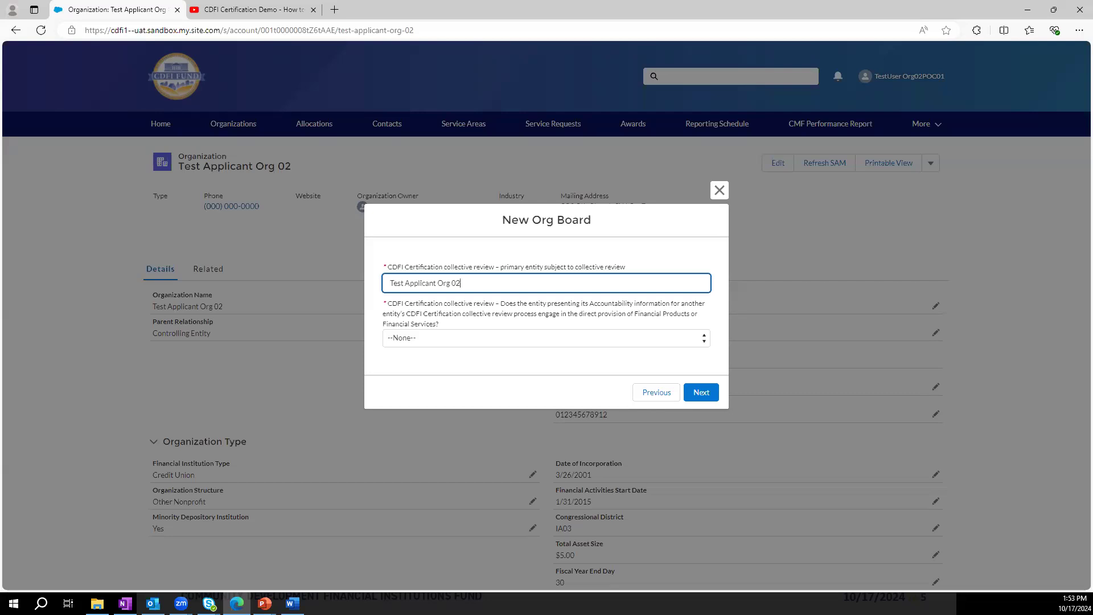
{"action": "left_click", "coordinate": [472, 341]}
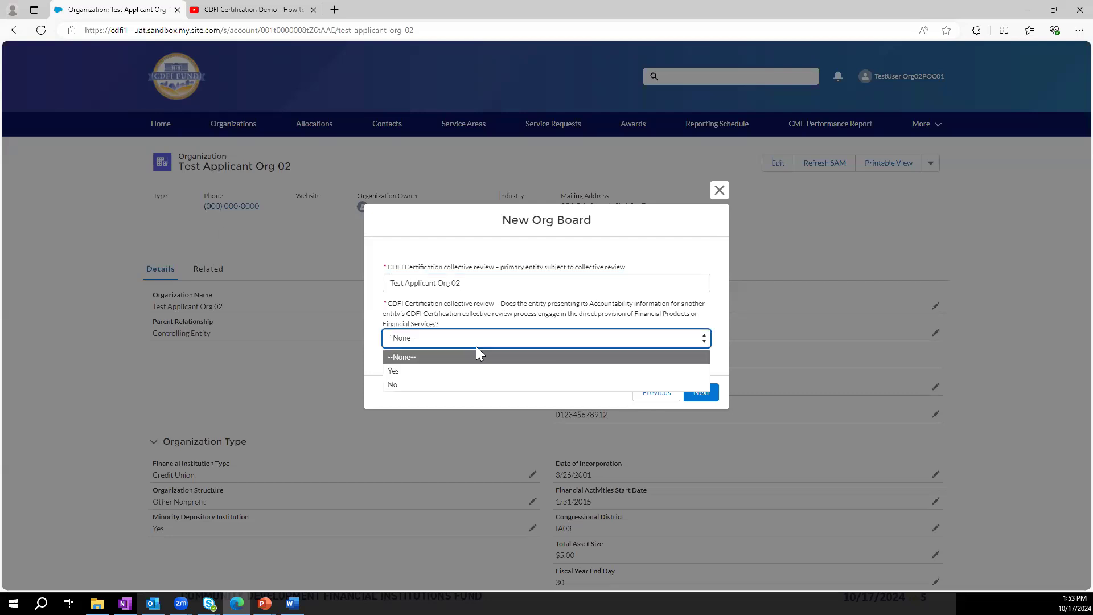
{"action": "left_click", "coordinate": [481, 385]}
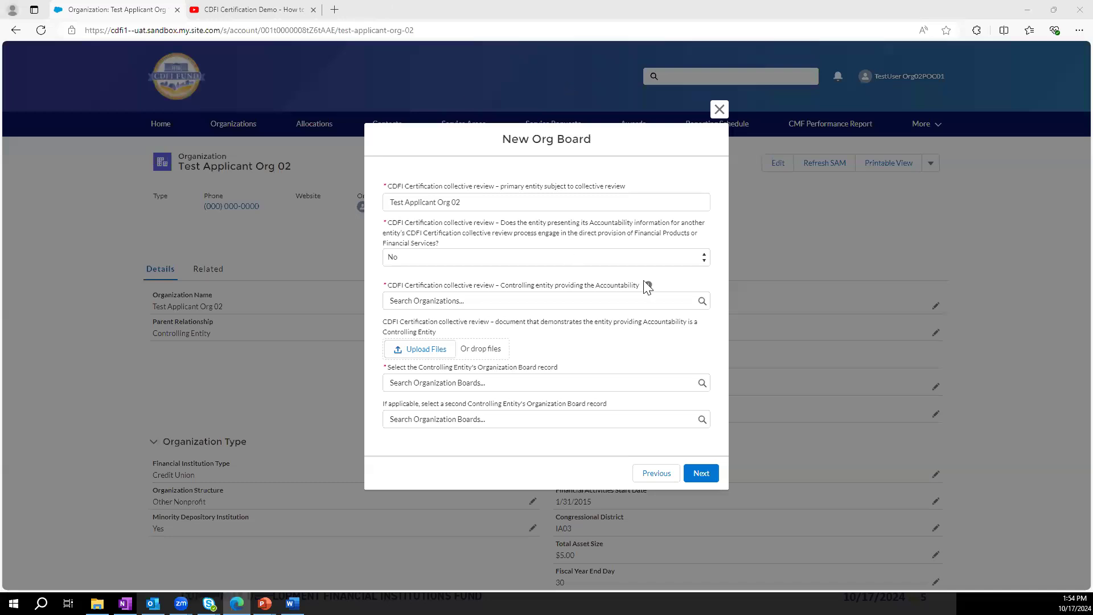
{"action": "left_click", "coordinate": [691, 302]}
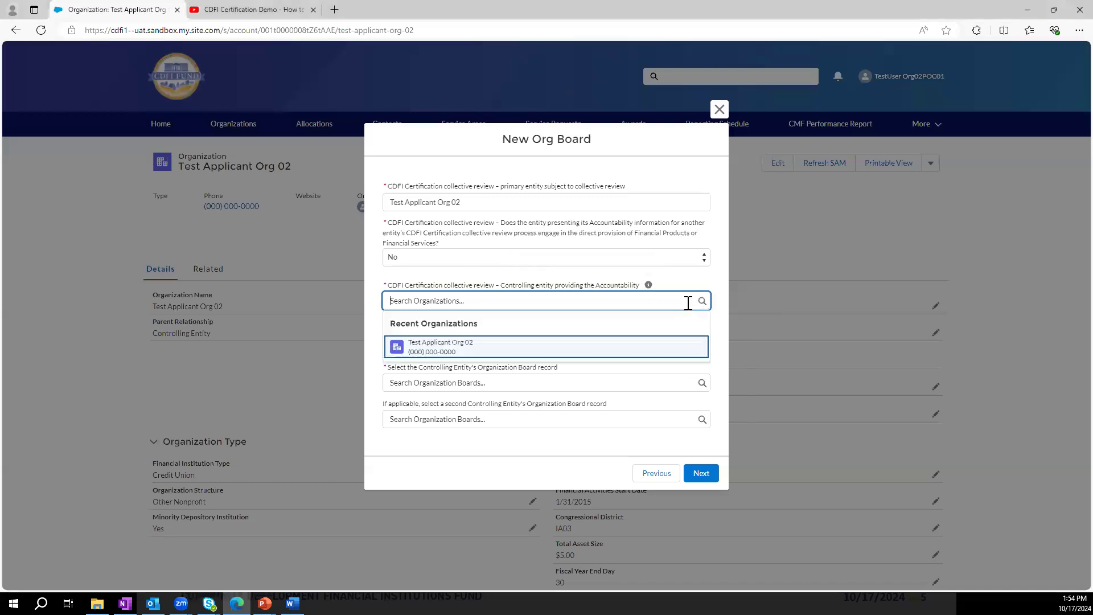
{"action": "left_click", "coordinate": [523, 348]}
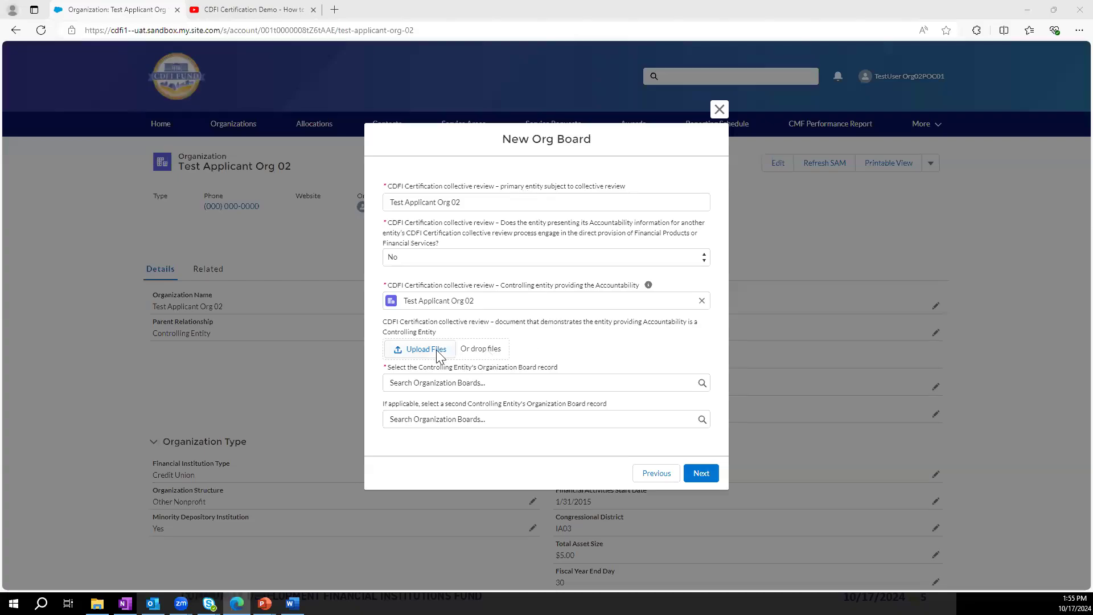
- Upload the Webinar Script - Creating Affiliates Records file as the document demonstrating the Controlling Entity relationship
{"action": "left_click", "coordinate": [438, 352]}
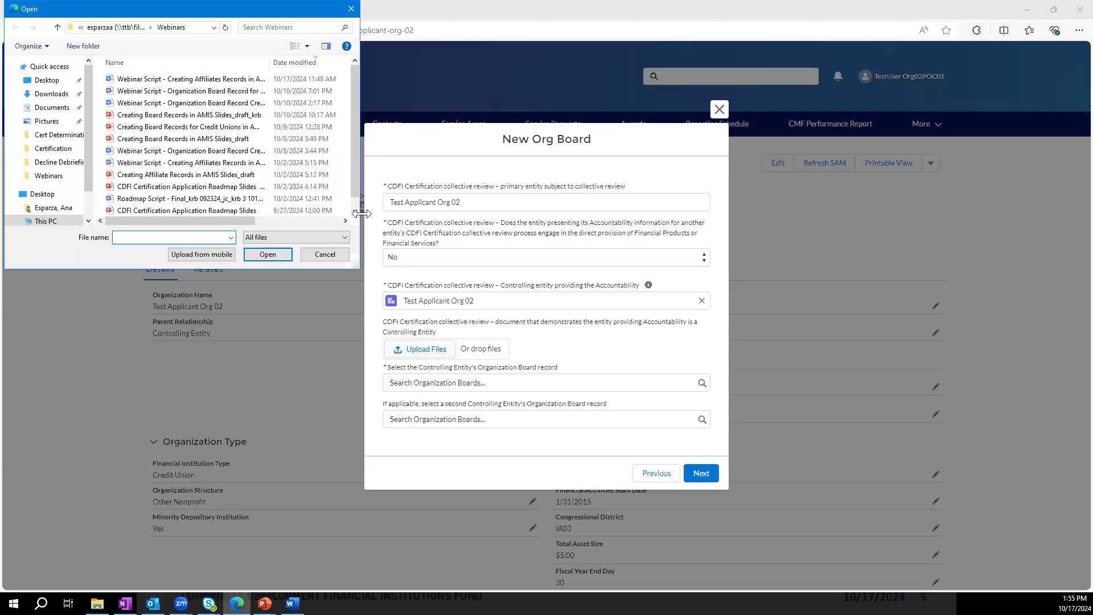
{"action": "left_click", "coordinate": [225, 82]}
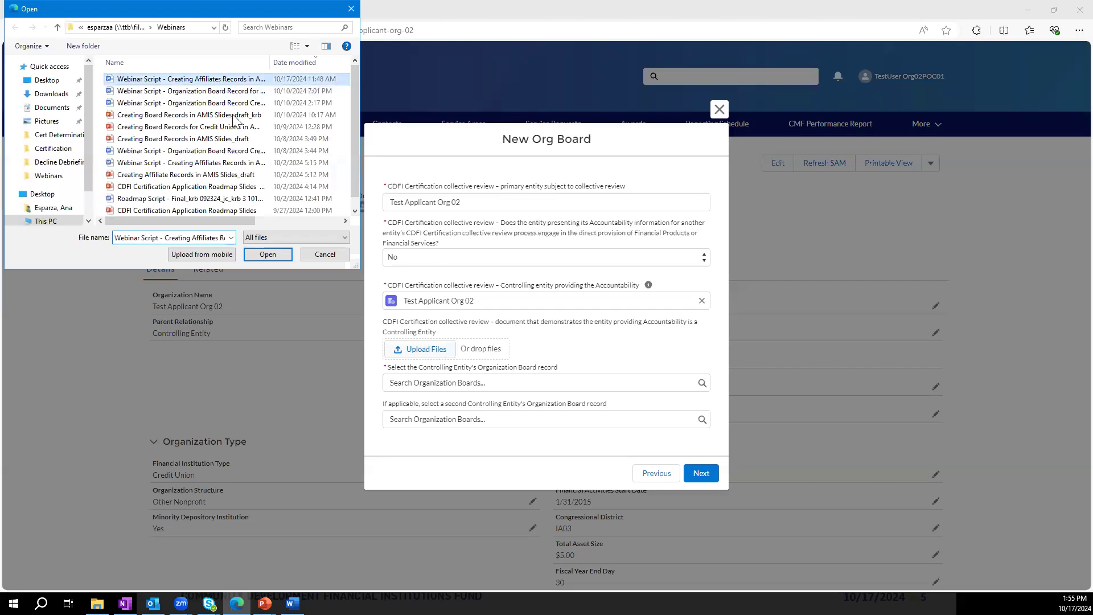
{"action": "left_click", "coordinate": [267, 254]}
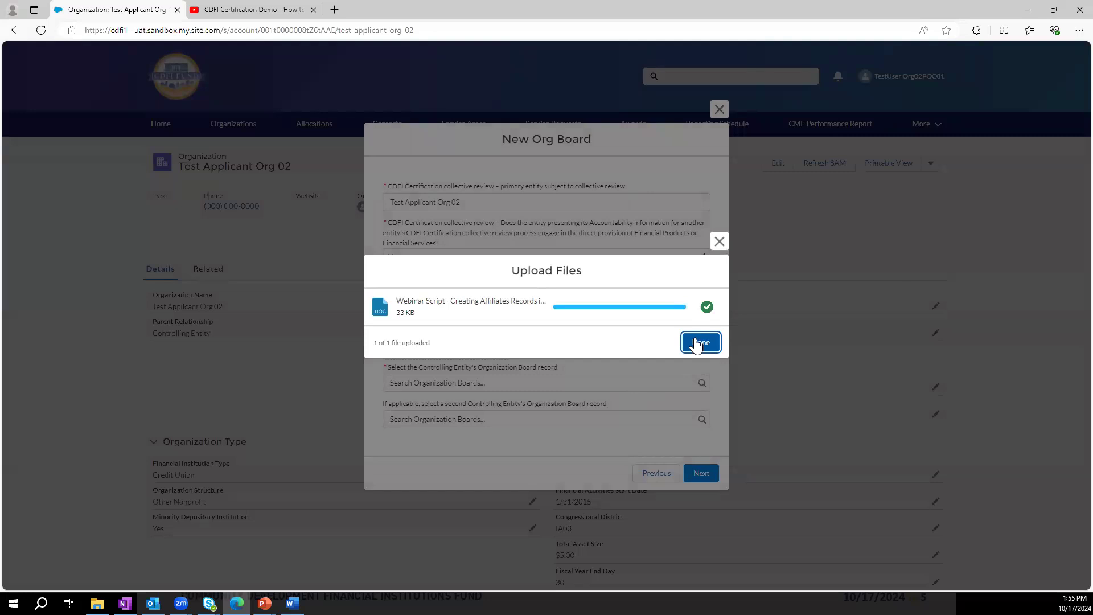
{"action": "left_click", "coordinate": [696, 344]}
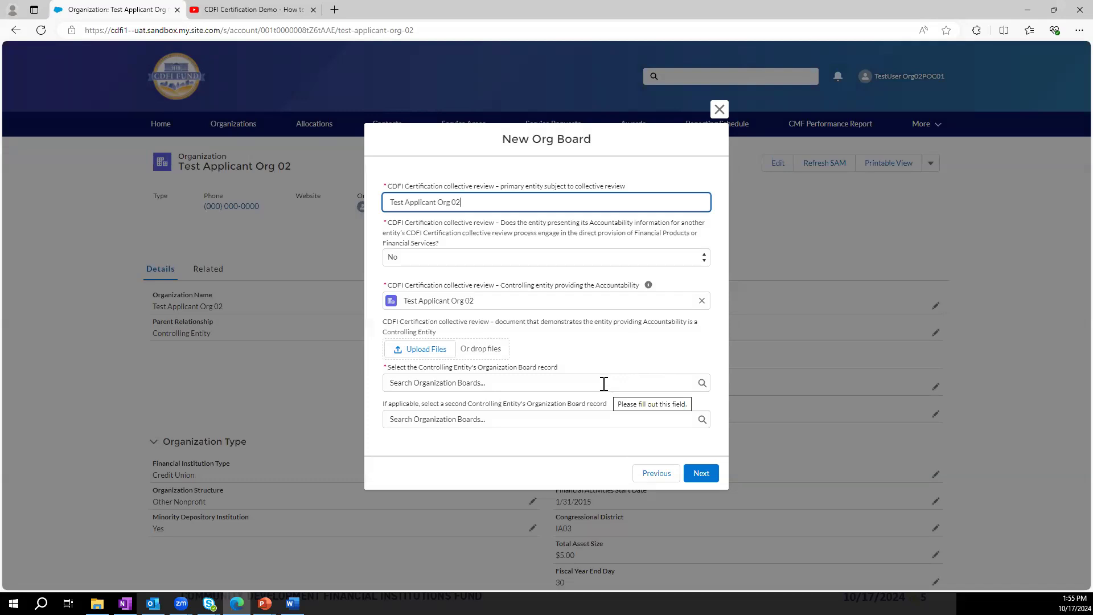
- Select TAOrg02_Advisory1_2024 as the Controlling Entity's organization board record and finish the new board record
{"action": "left_click", "coordinate": [563, 382]}
{"action": "type", "text": "advisory"}
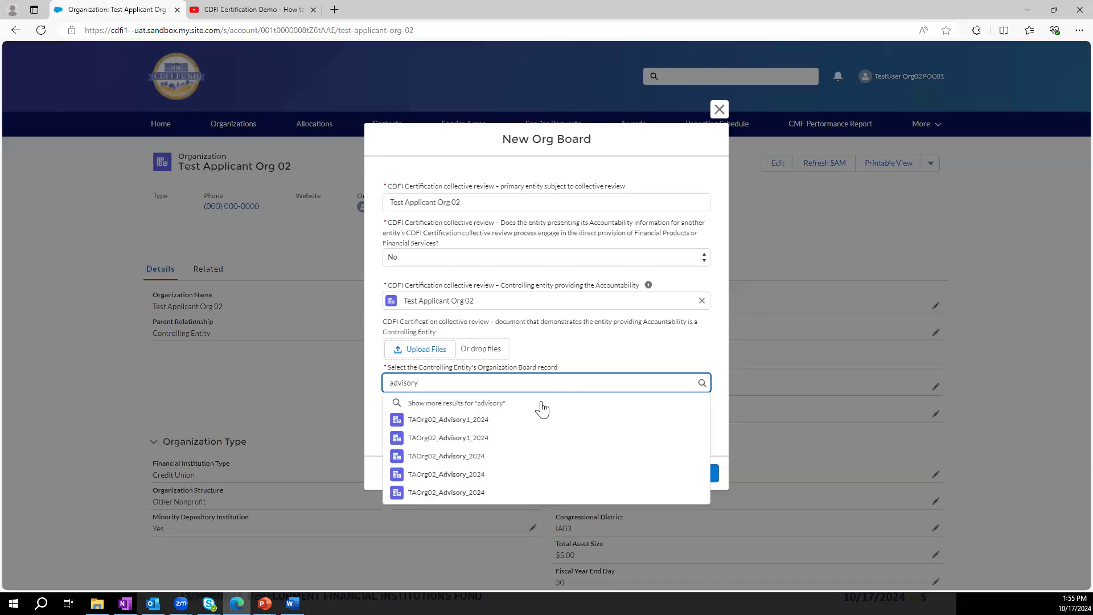
{"action": "left_click", "coordinate": [514, 423]}
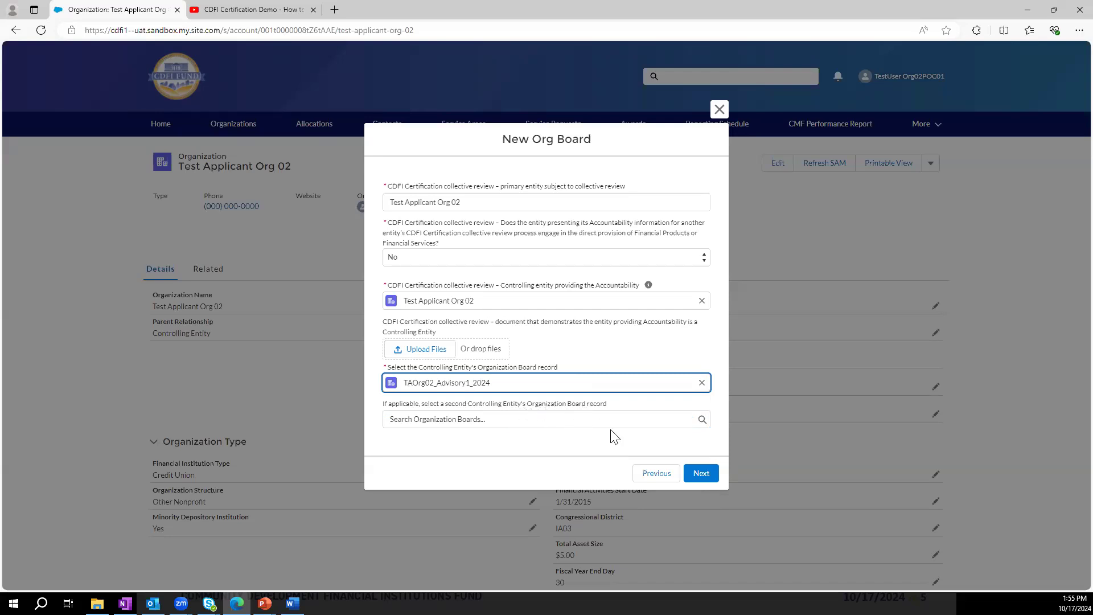
{"action": "left_click", "coordinate": [700, 473]}
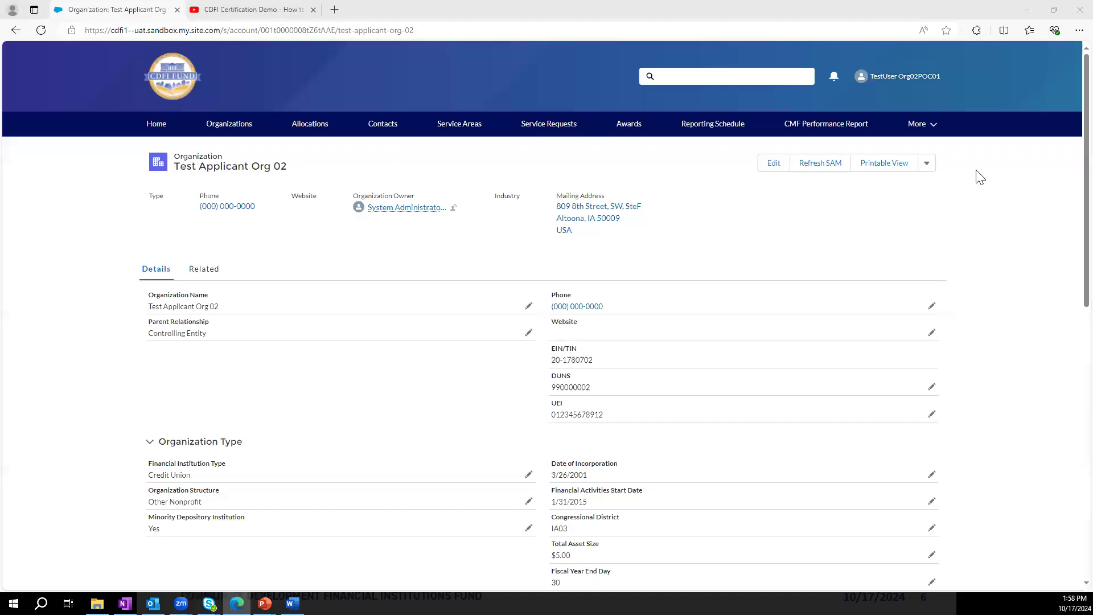
- Start an org board record named TAOrg02_Board3_2024 with purpose CDFI Certification – collective review for another entity – Accountability provided by Controlling entity – Controlling entity's record
{"action": "left_click", "coordinate": [926, 167]}
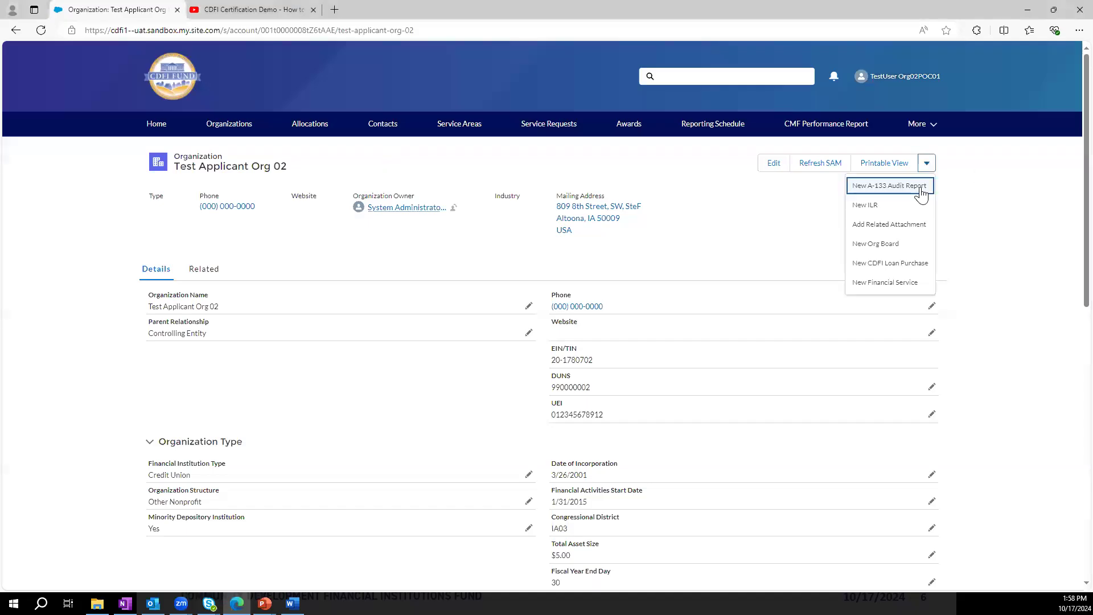
{"action": "left_click", "coordinate": [886, 245]}
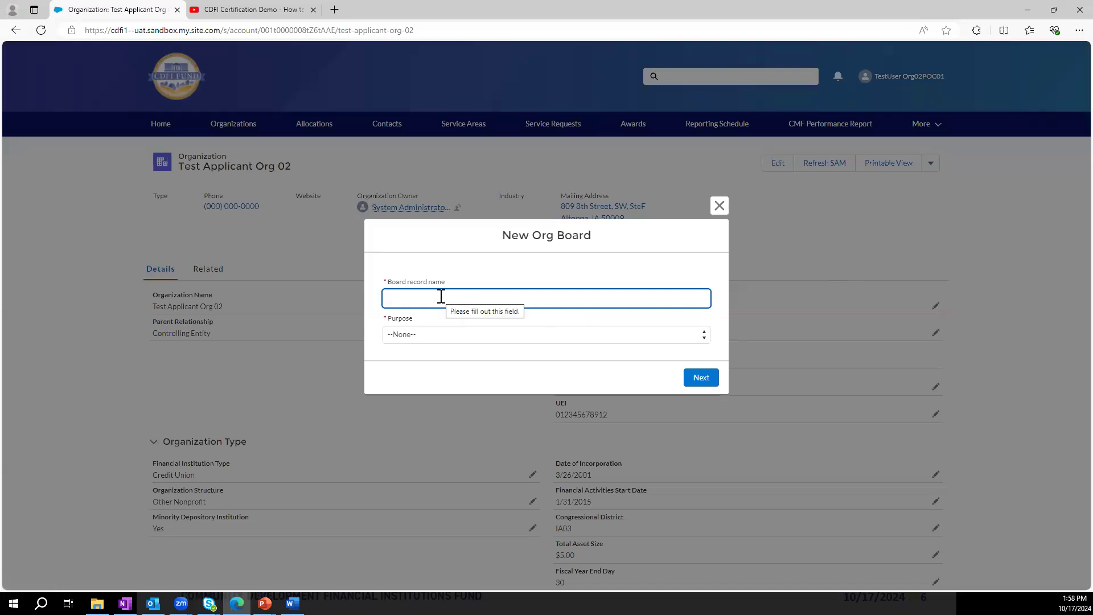
{"action": "type", "text": "tTA"}
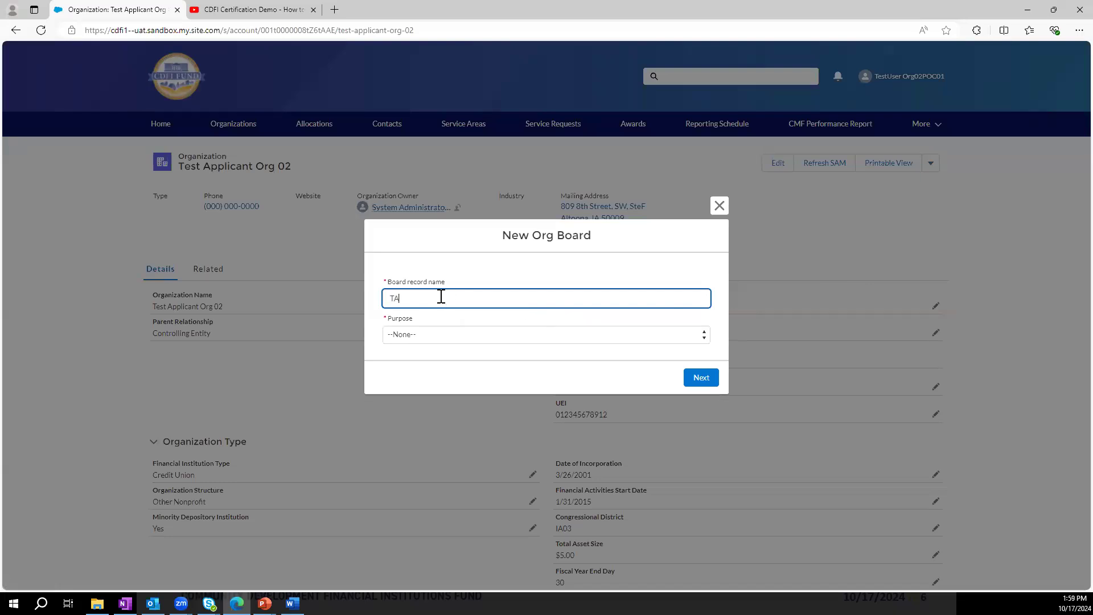
{"action": "type", "text": "Org"}
{"action": "type", "text": "-"}
{"action": "type", "text": "02"}
{"action": "type", "text": "_Board3_"}
{"action": "type", "text": "2024"}
{"action": "left_click", "coordinate": [578, 340]}
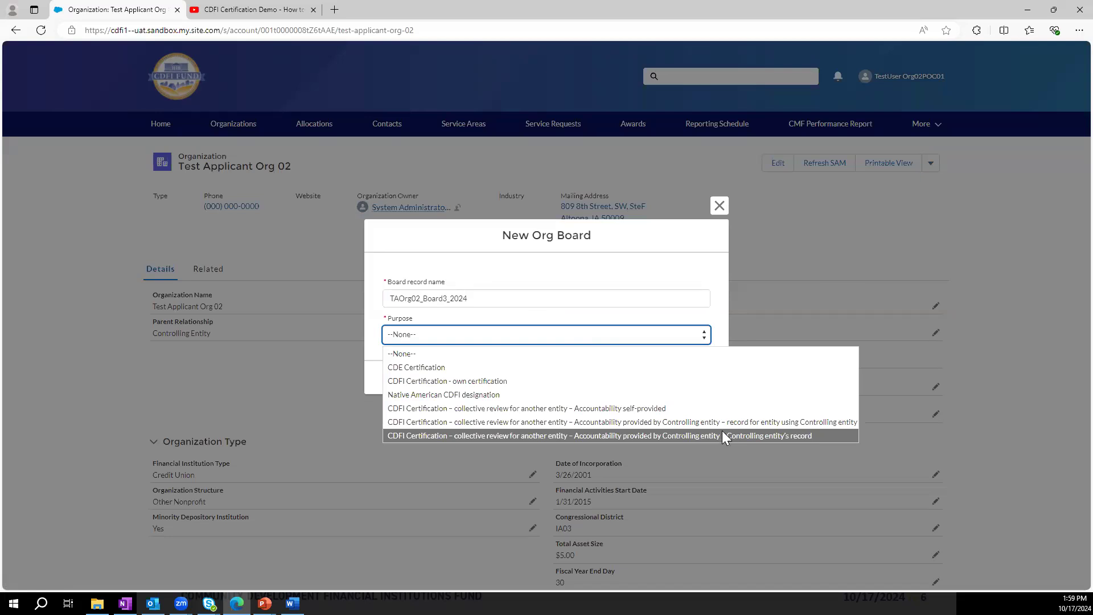
{"action": "left_click", "coordinate": [807, 436]}
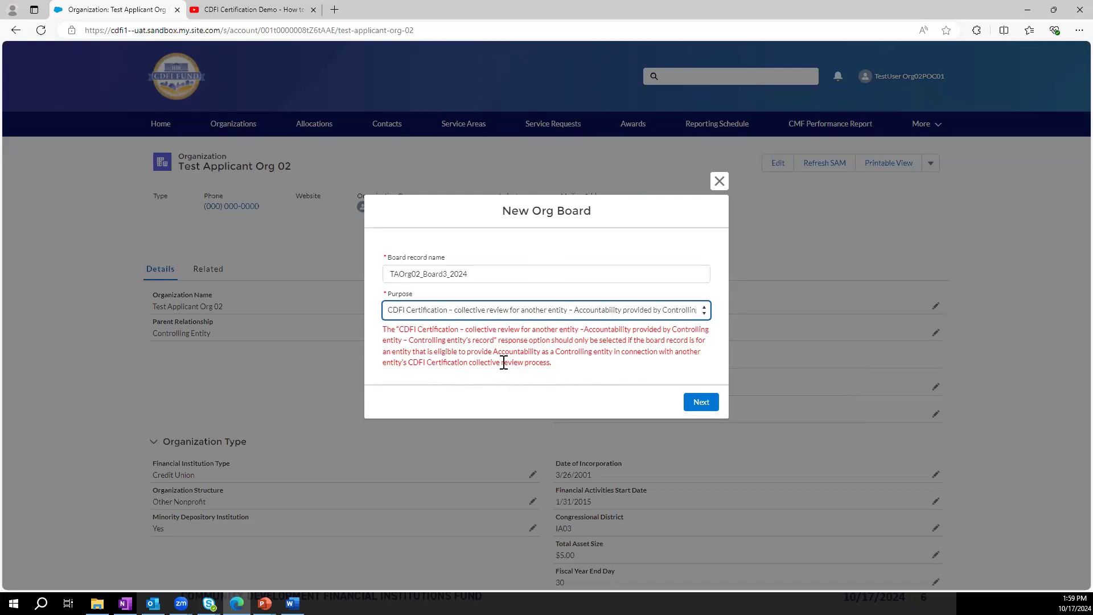
{"action": "left_click", "coordinate": [698, 405]}
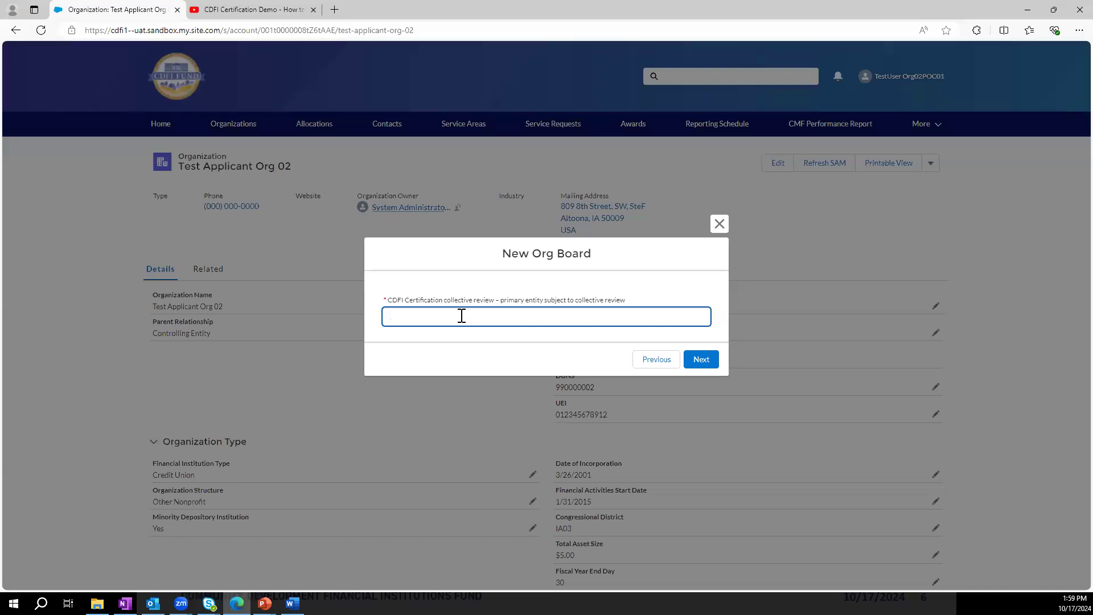
- Enter Test Applicant Org 02 as the primary entity subject to collective review and choose Governing board only as the method of accountability
{"action": "type", "text": "Test Applicant Org 02"}
{"action": "left_click", "coordinate": [701, 360]}
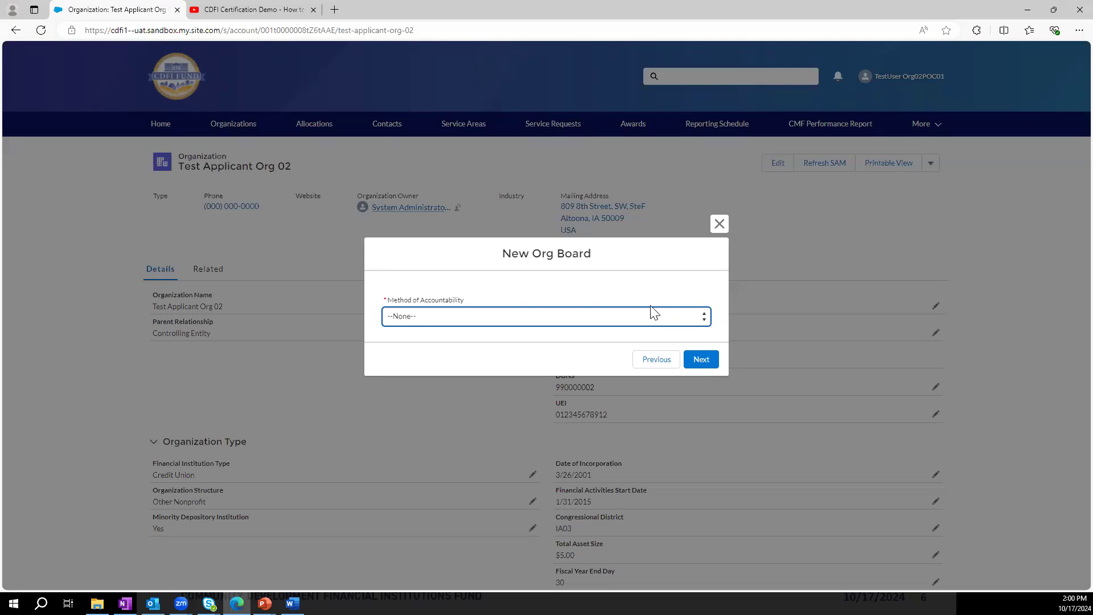
{"action": "left_click", "coordinate": [632, 317]}
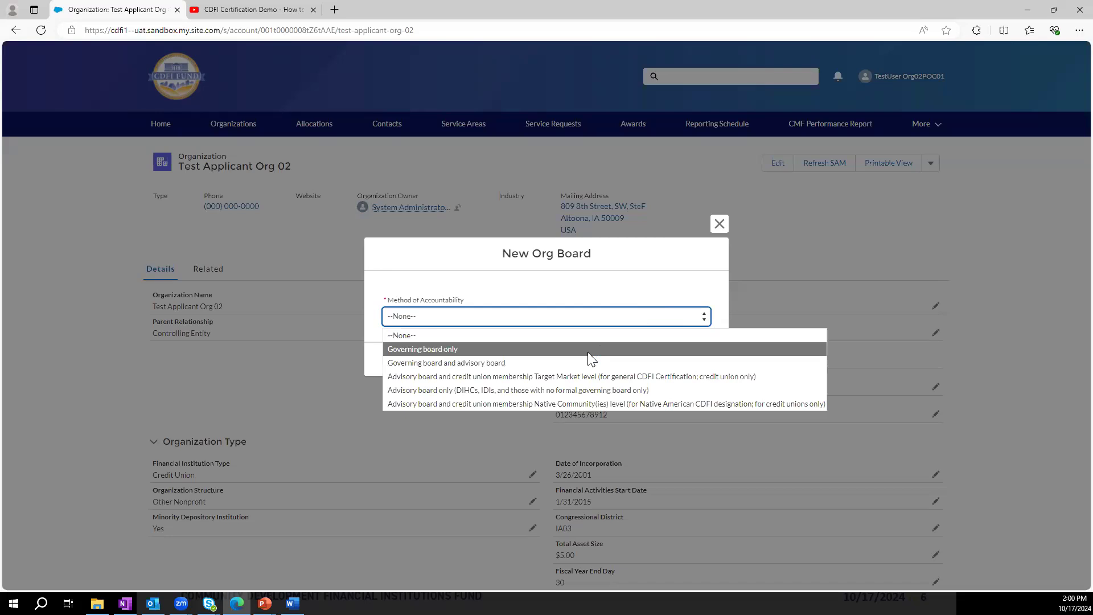
{"action": "left_click", "coordinate": [587, 349]}
{"action": "left_click", "coordinate": [701, 359]}
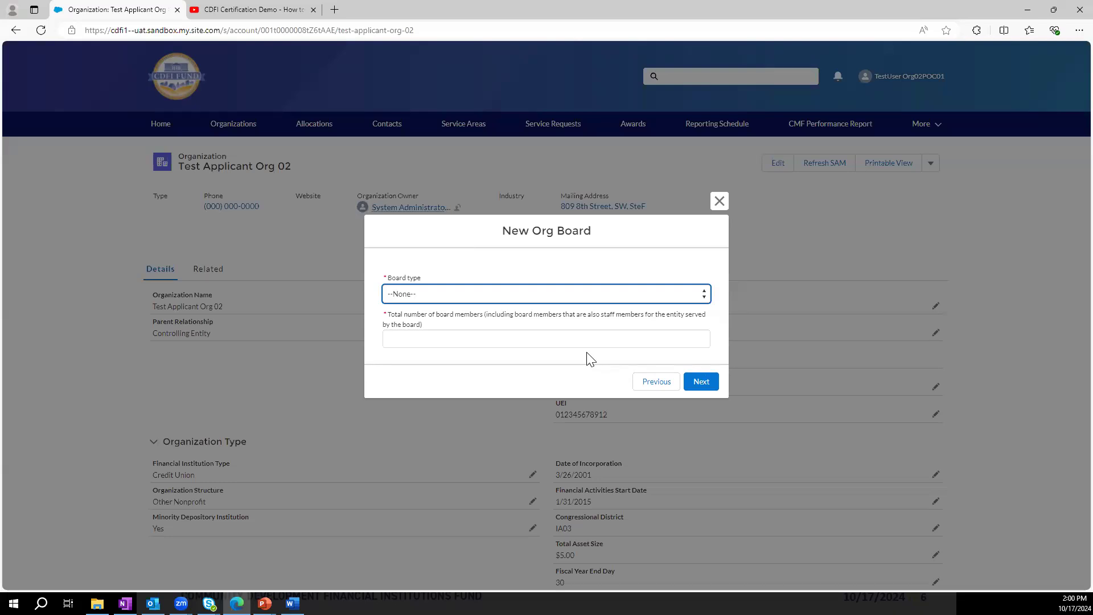
- Set the TAOrg02_Board3_2024 record's board type to Governing board with 4 total board members and complete the record
{"action": "left_click", "coordinate": [624, 296]}
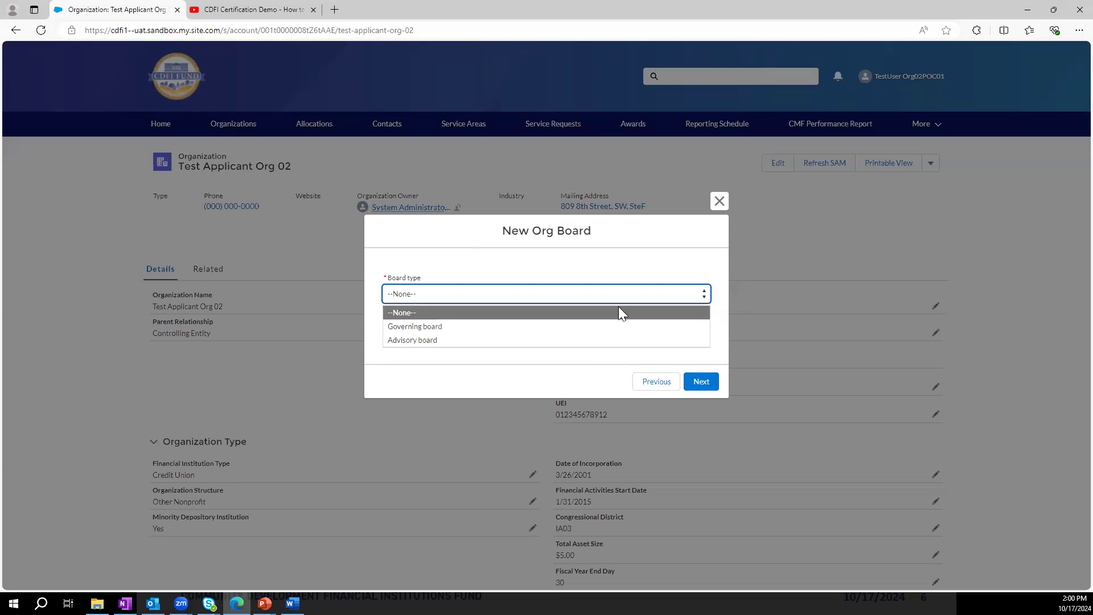
{"action": "left_click", "coordinate": [590, 328]}
{"action": "left_click", "coordinate": [579, 342]}
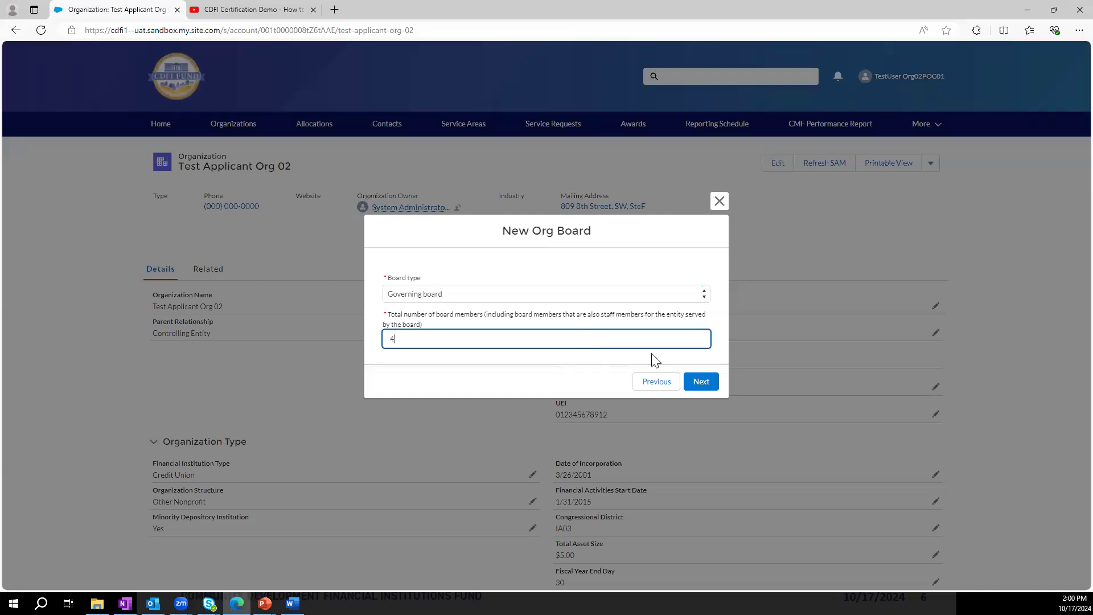
{"action": "left_click", "coordinate": [702, 387]}
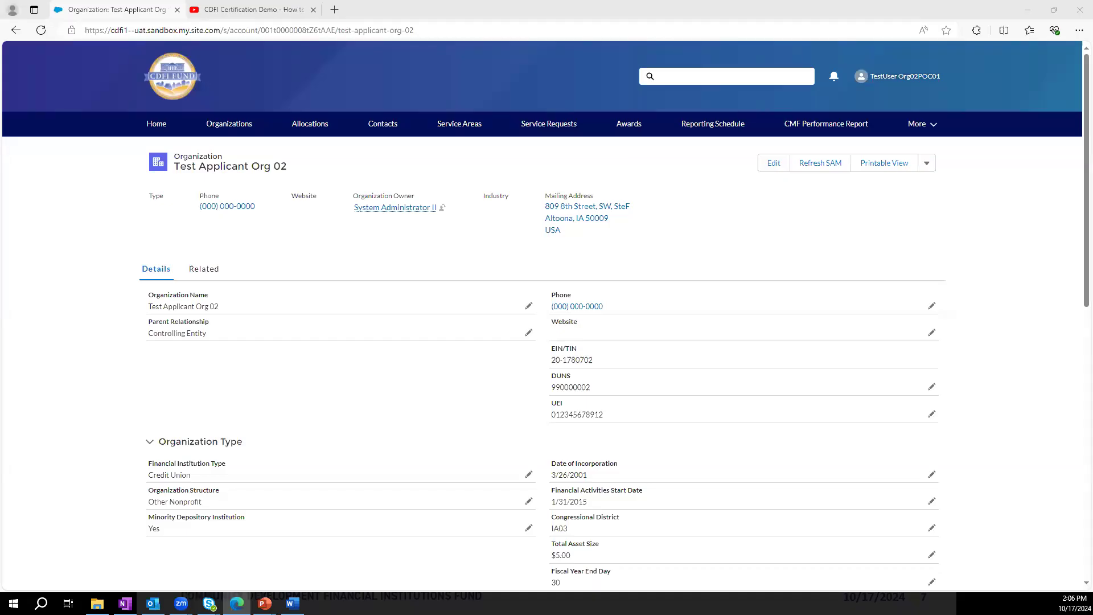
- Open the second TAOrg02_Advisory1_2024 record from the full list of organization boards related to Test Applicant Org 02
{"action": "left_click", "coordinate": [208, 273]}
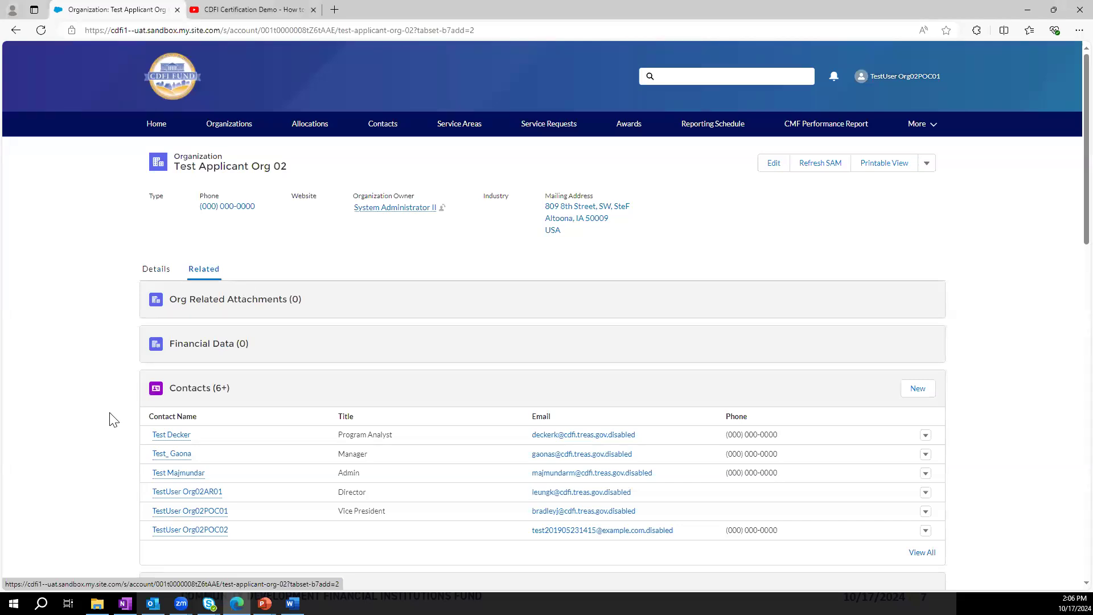
{"action": "scroll", "coordinate": [114, 419], "scroll_direction": "down", "scroll_amount": 8}
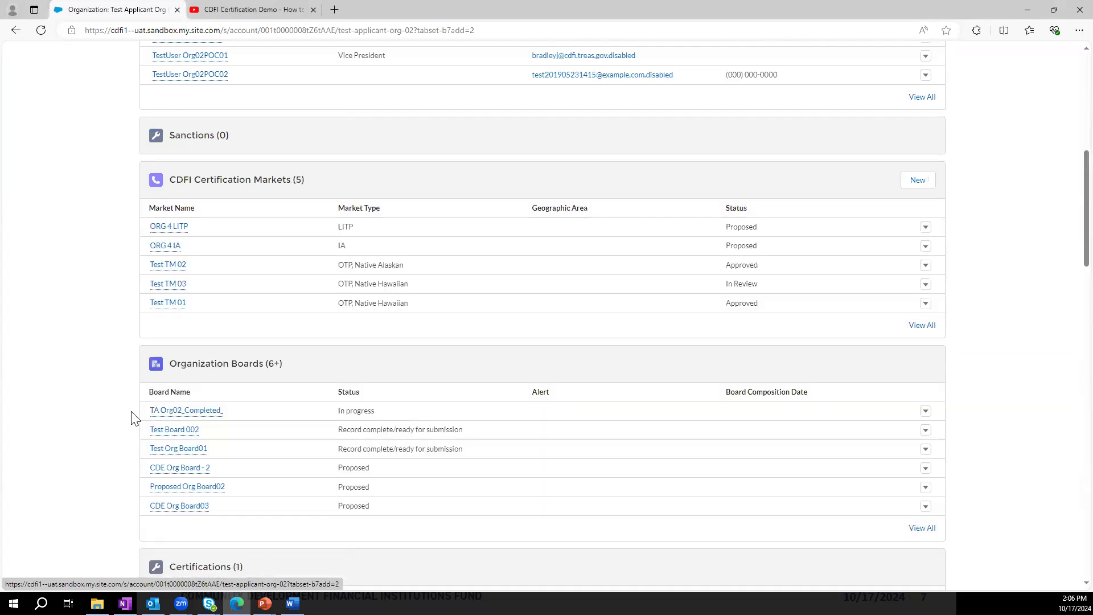
{"action": "left_click", "coordinate": [228, 367]}
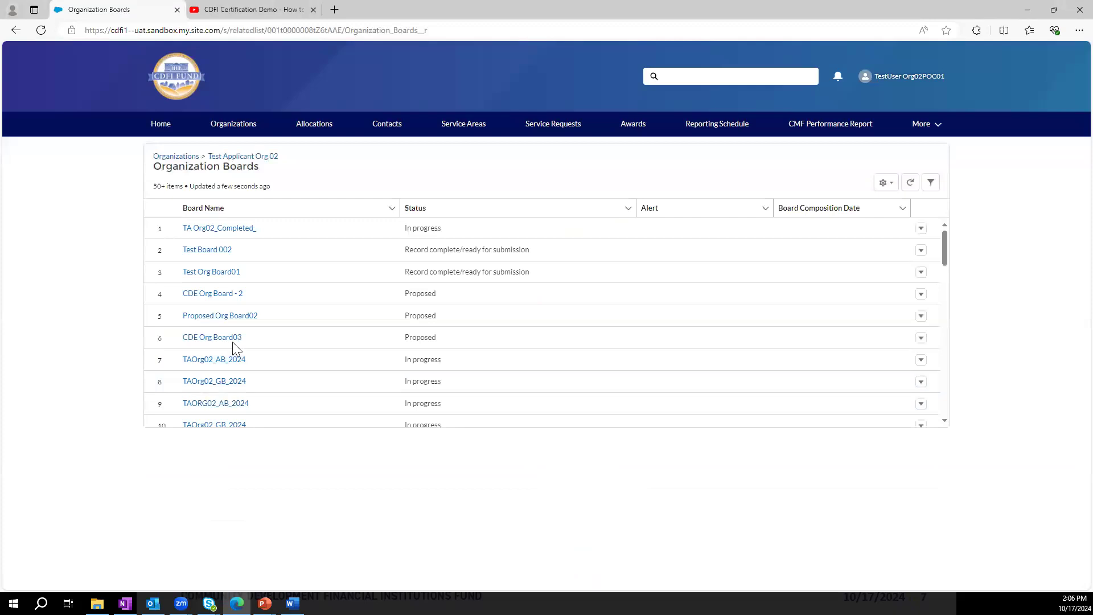
{"action": "scroll", "coordinate": [269, 344], "scroll_direction": "down", "scroll_amount": 10}
{"action": "scroll", "coordinate": [269, 349], "scroll_direction": "down", "scroll_amount": 6}
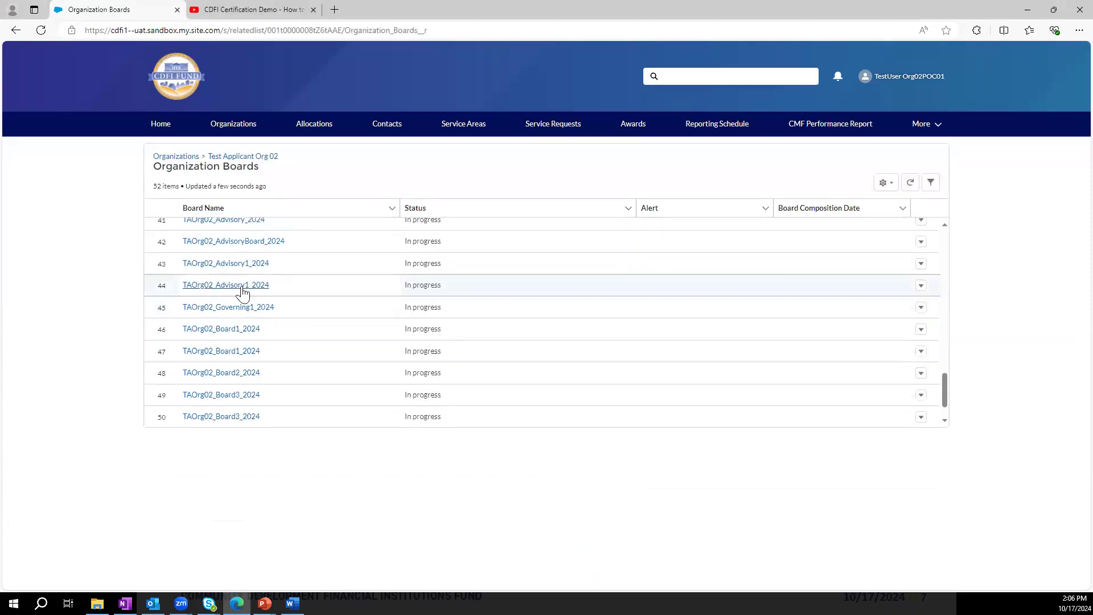
{"action": "left_click", "coordinate": [242, 289]}
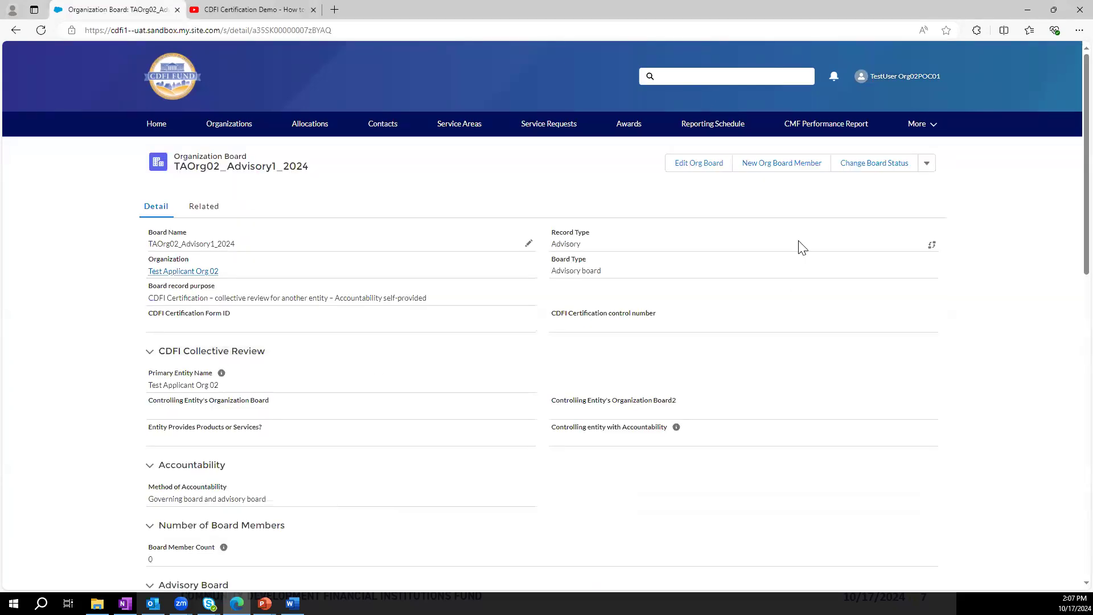
- Start a new org board member on the TAOrg02_Advisory1_2024 record, entering the member's full name and answering No to also serving on the governing board
{"action": "left_click", "coordinate": [789, 171]}
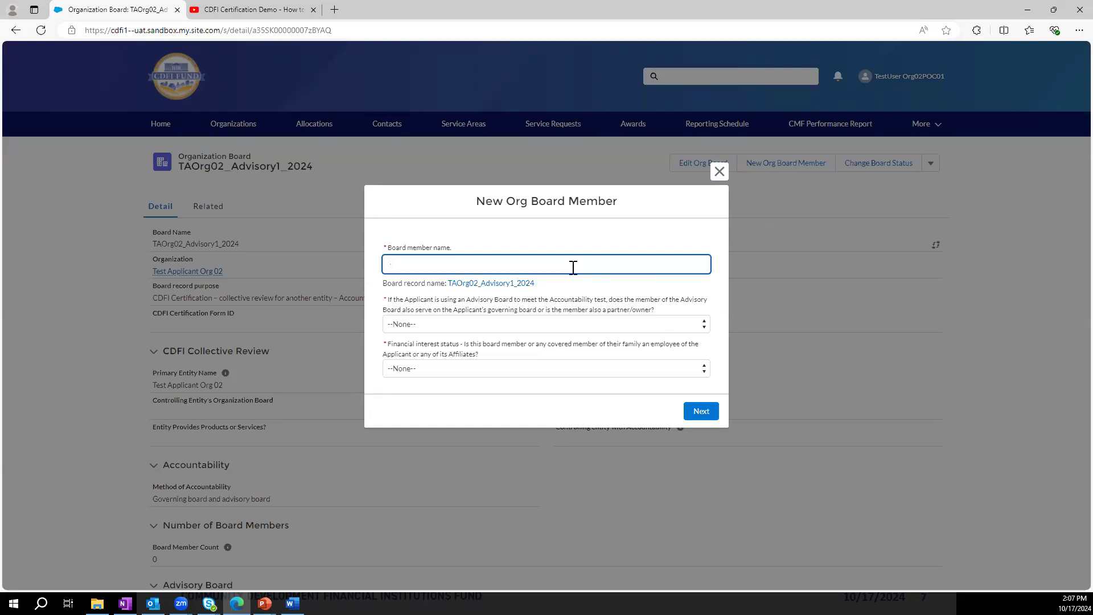
{"action": "type", "text": "ane Doe"}
{"action": "left_click", "coordinate": [583, 325]}
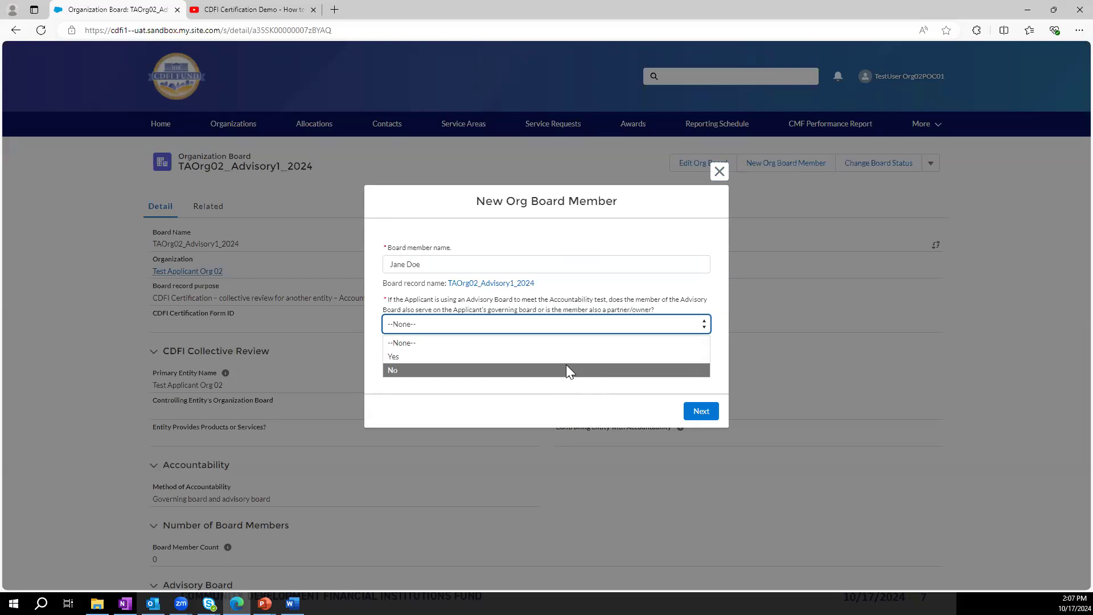
{"action": "left_click", "coordinate": [566, 370]}
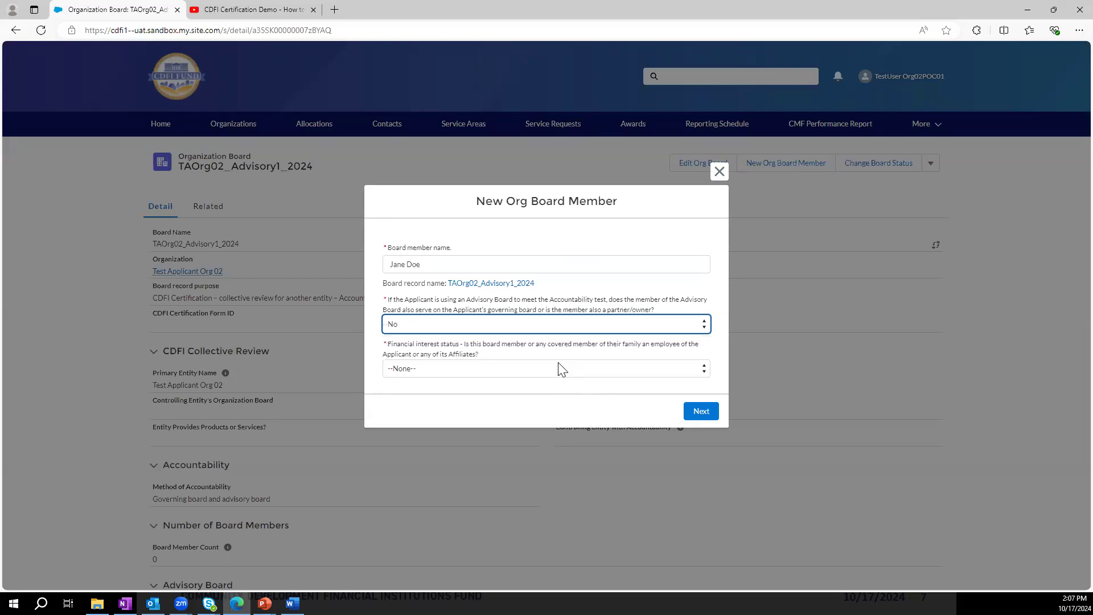
- Answer No to all three financial interest status questions, save the new advisory board member, and show the board's related records
{"action": "left_click", "coordinate": [557, 370]}
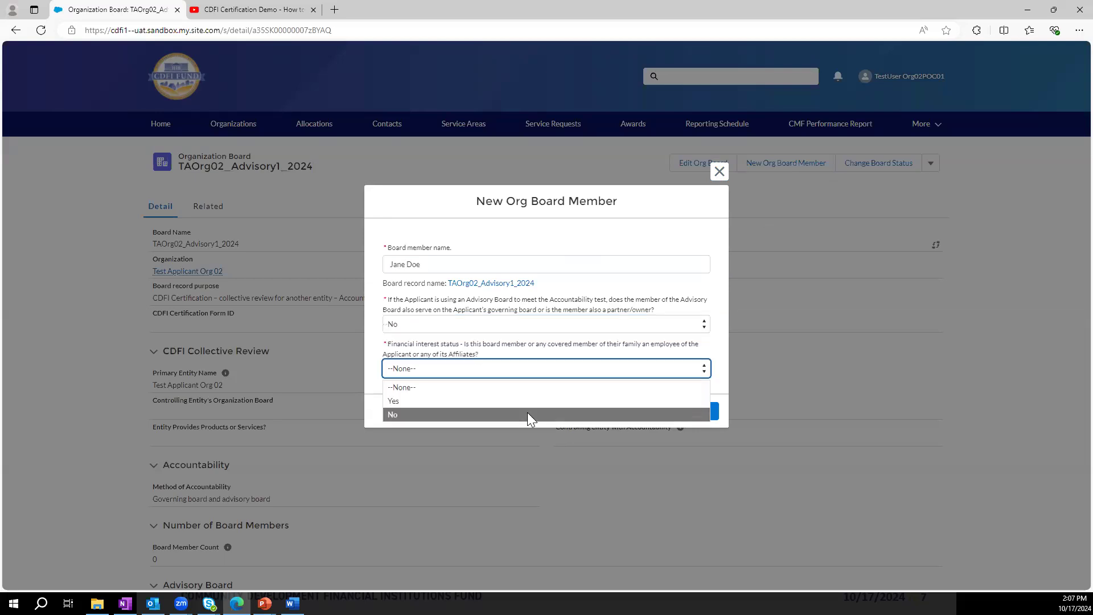
{"action": "left_click", "coordinate": [528, 414]}
{"action": "left_click", "coordinate": [543, 393]}
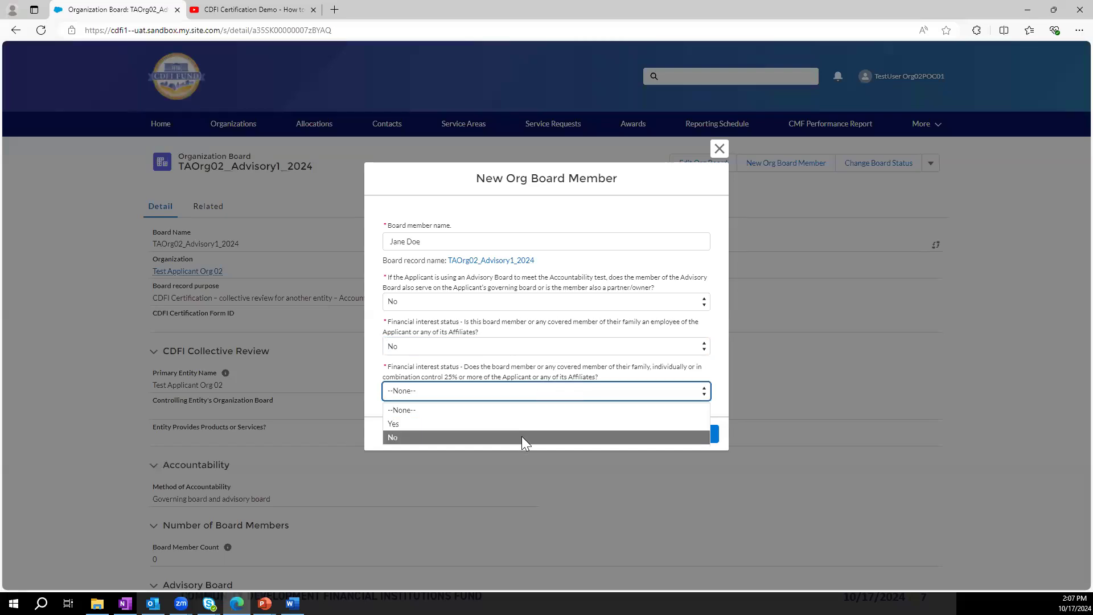
{"action": "left_click", "coordinate": [522, 436]}
{"action": "left_click", "coordinate": [528, 419]}
{"action": "left_click", "coordinate": [503, 460]}
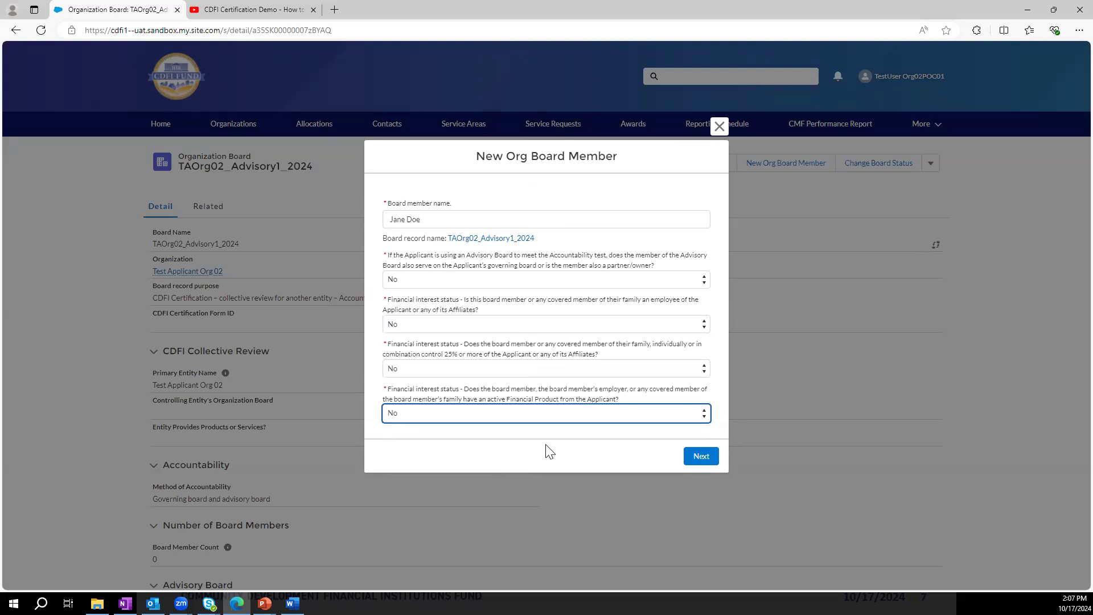
{"action": "left_click", "coordinate": [702, 456]}
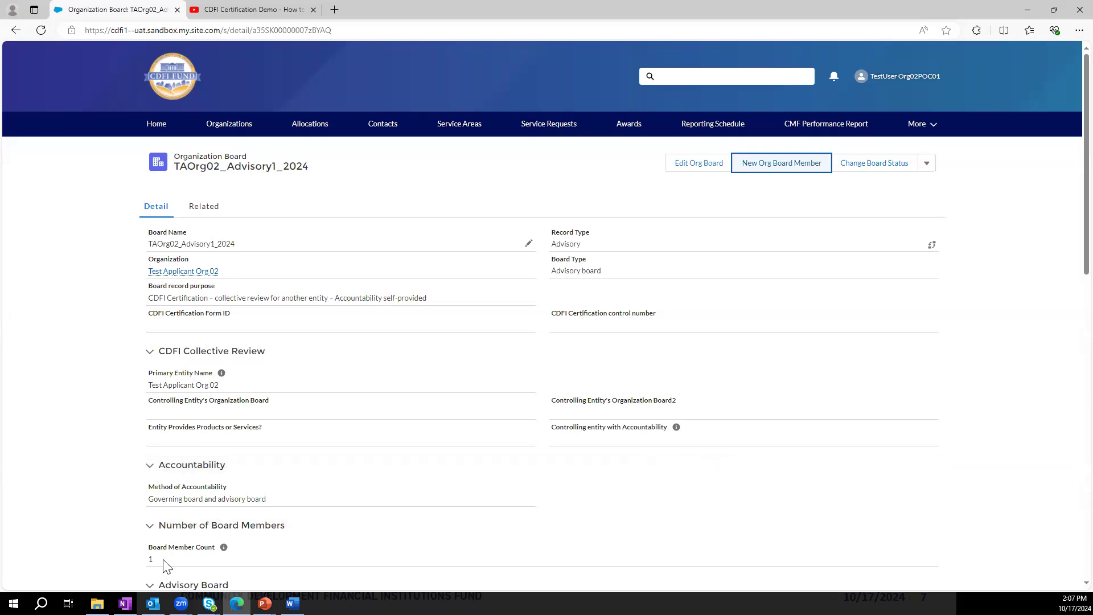
{"action": "left_click", "coordinate": [211, 210]}
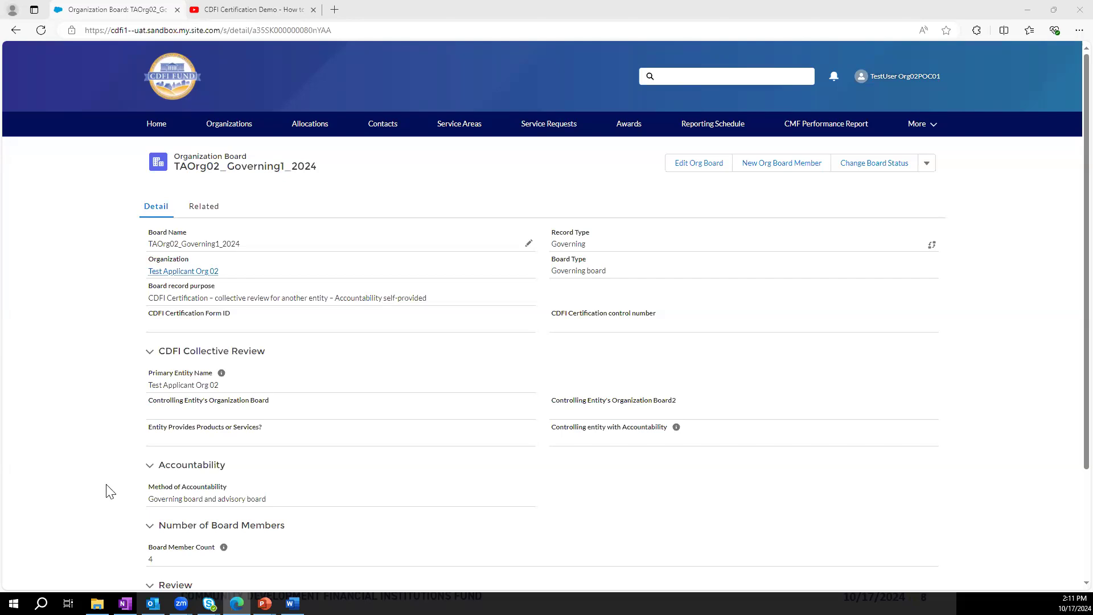
- Review the TAOrg02_Governing1_2024 board details and change its board status to Record complete/ready for submission
{"action": "scroll", "coordinate": [108, 495], "scroll_direction": "down", "scroll_amount": 2}
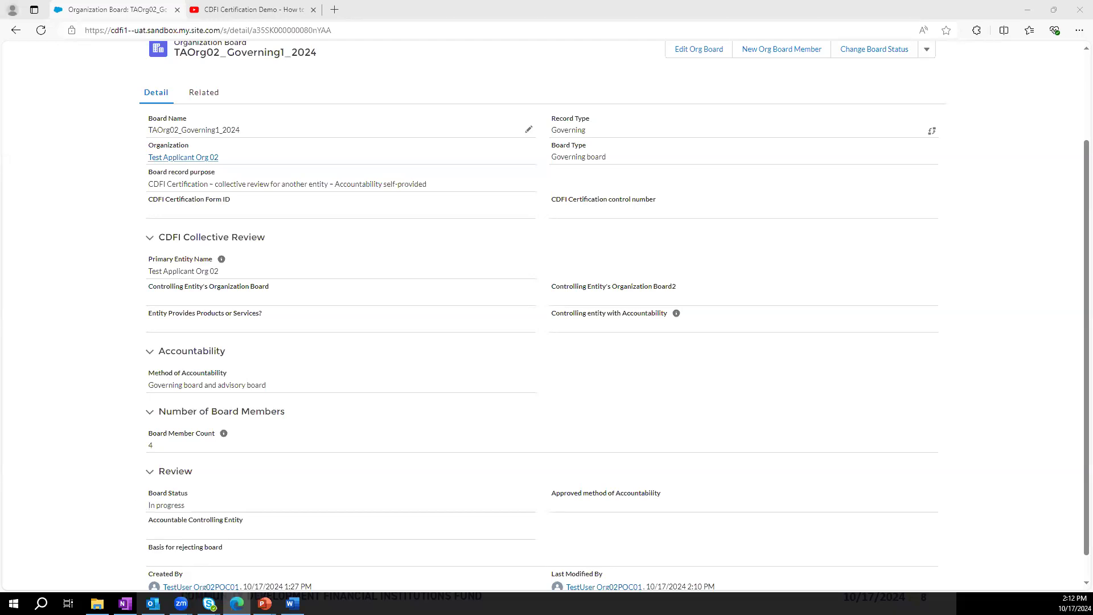
{"action": "scroll", "coordinate": [669, 310], "scroll_direction": "up", "scroll_amount": 2}
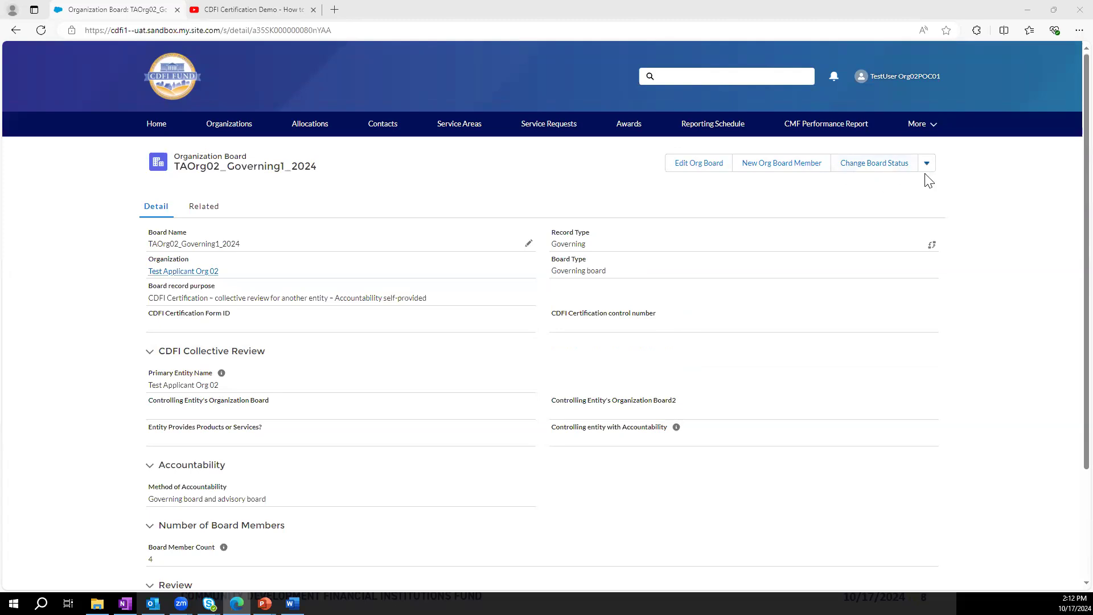
{"action": "left_click", "coordinate": [883, 165]}
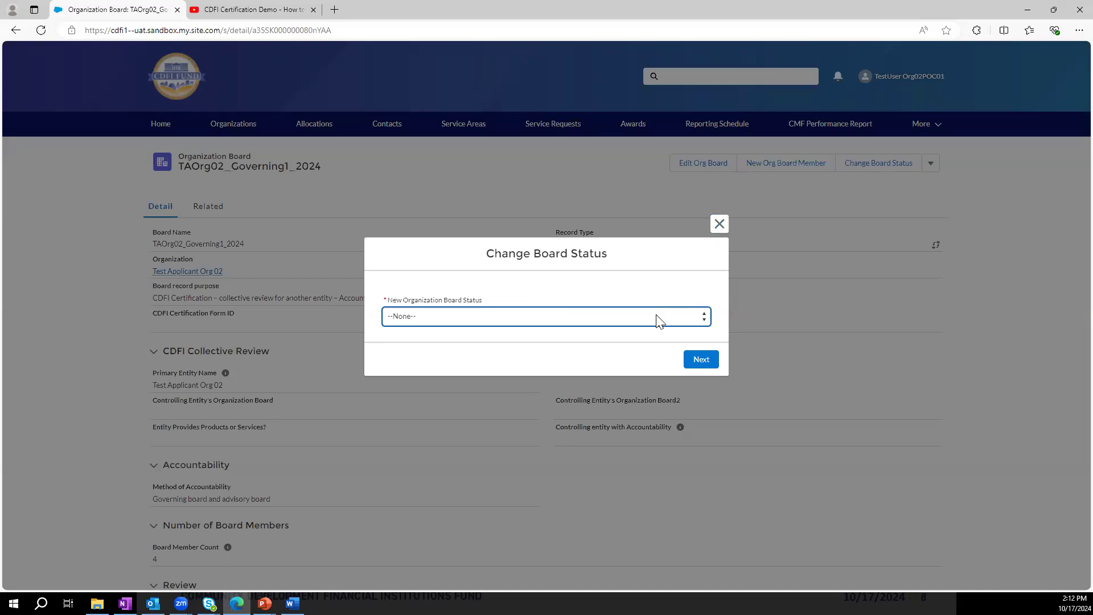
{"action": "left_click", "coordinate": [674, 316]}
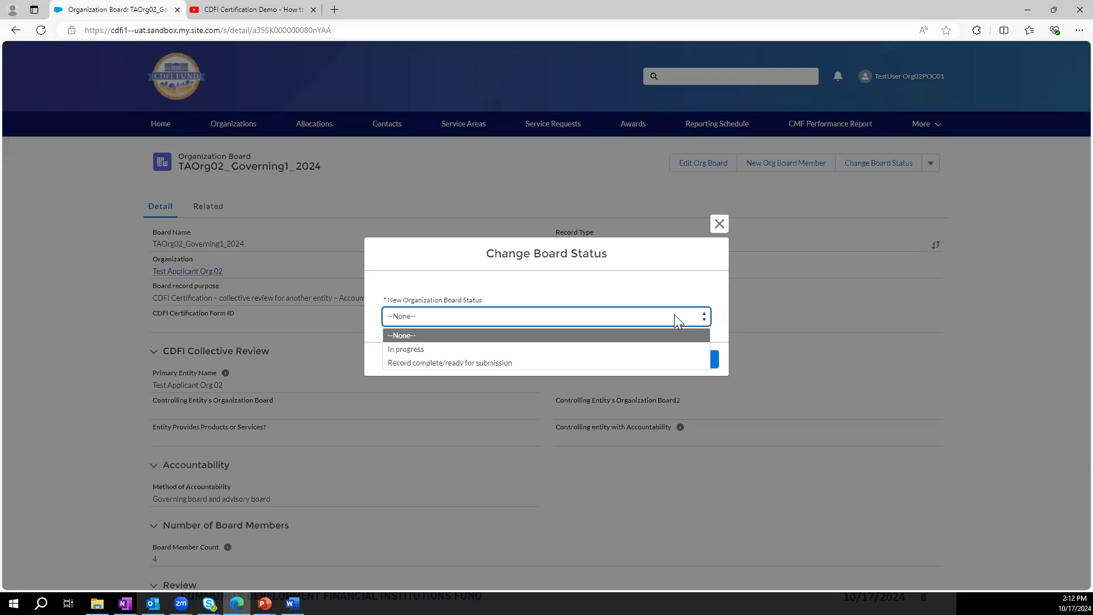
{"action": "left_click", "coordinate": [650, 364]}
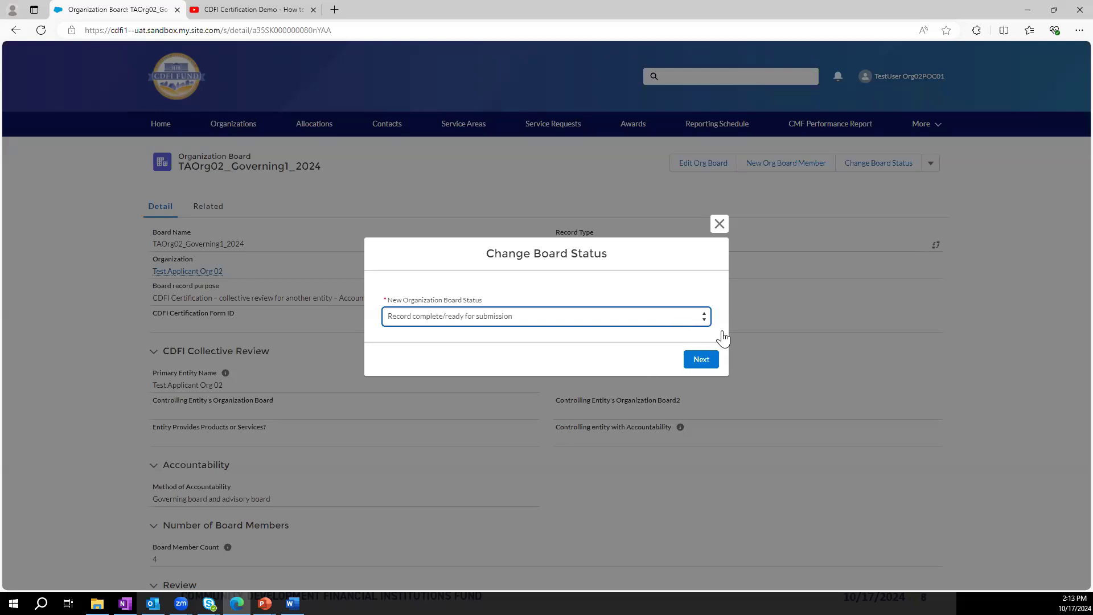
{"action": "left_click", "coordinate": [699, 361]}
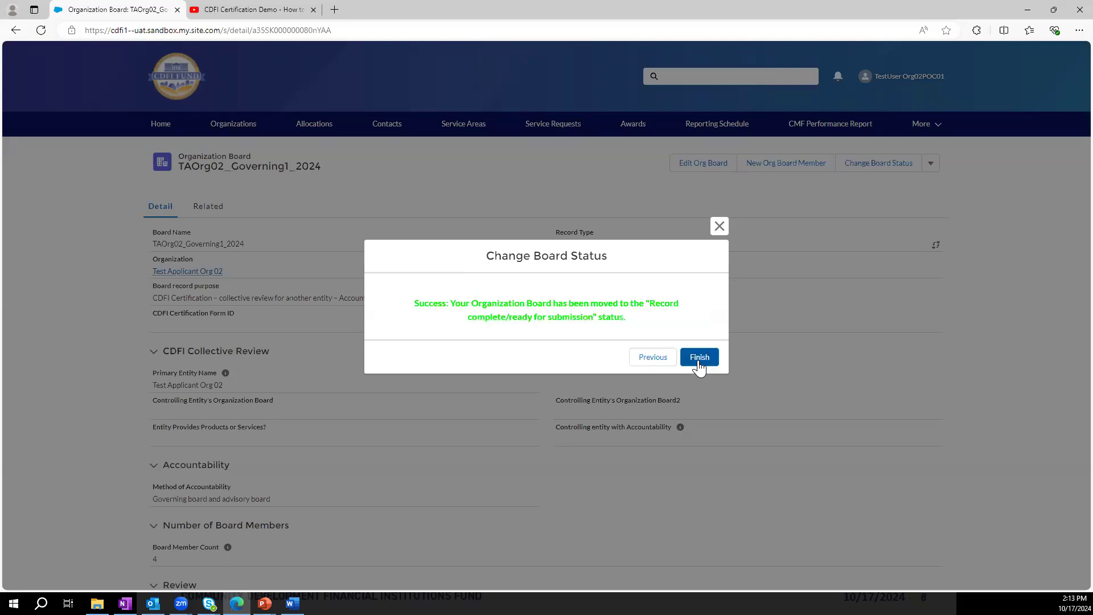